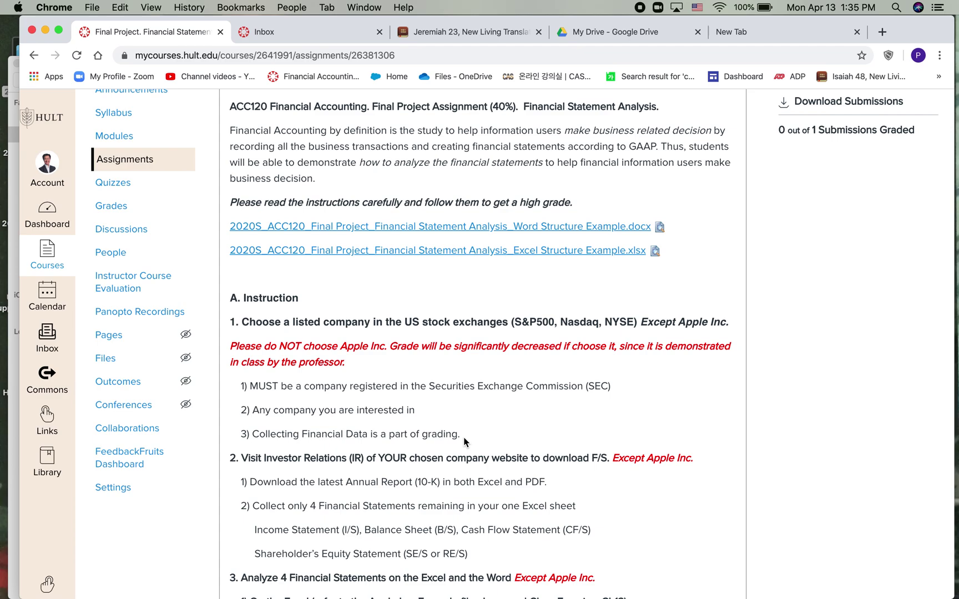
Highlight the assignment instruction to choose a listed company and go to a new Google tab.
{"action": "scroll", "coordinate": [409, 364], "scroll_direction": "up", "scroll_amount": 2}
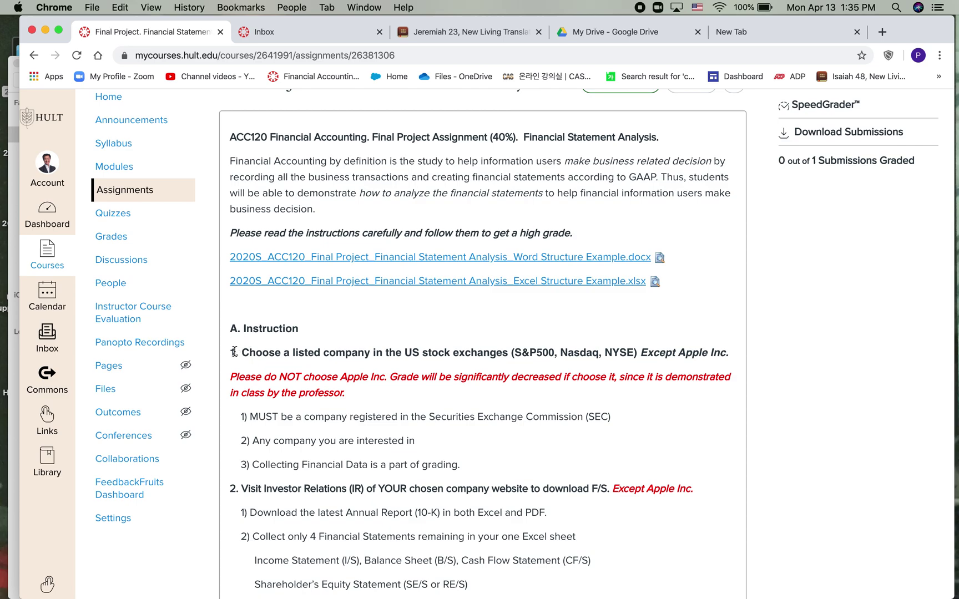
{"action": "left_click_drag", "start_coordinate": [231, 353], "coordinate": [595, 345]}
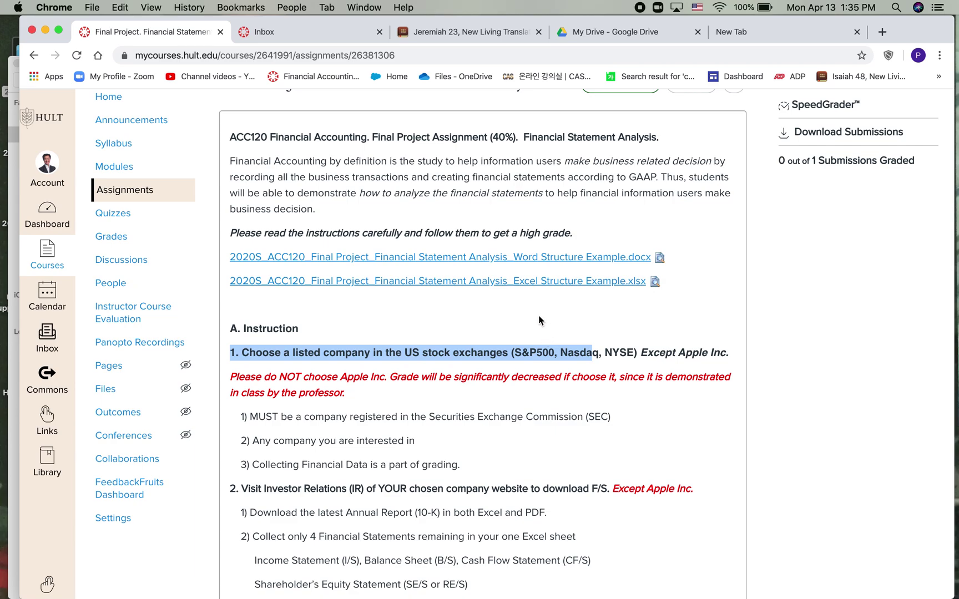
{"action": "left_click", "coordinate": [824, 31]}
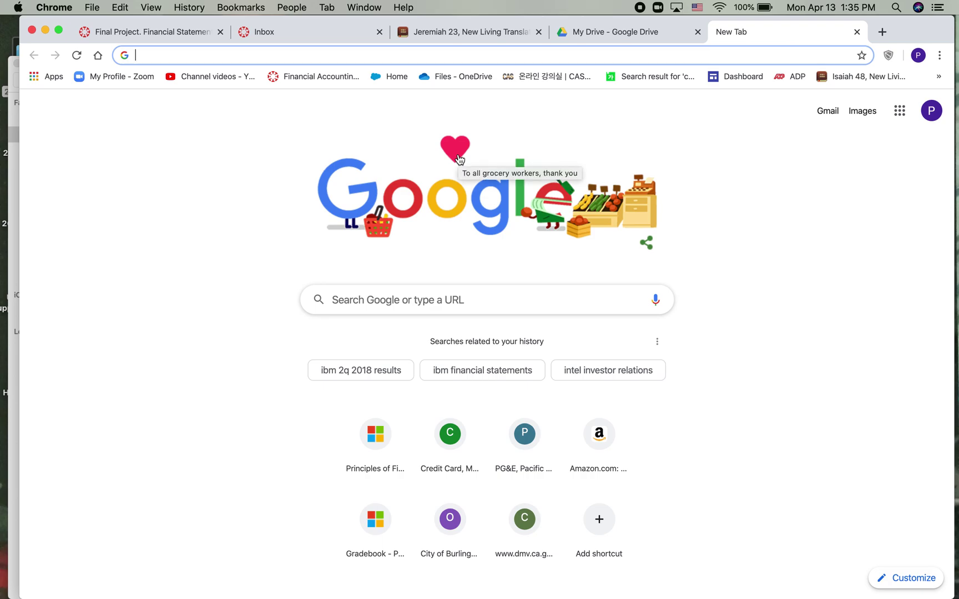
{"action": "key", "text": "super+1"}
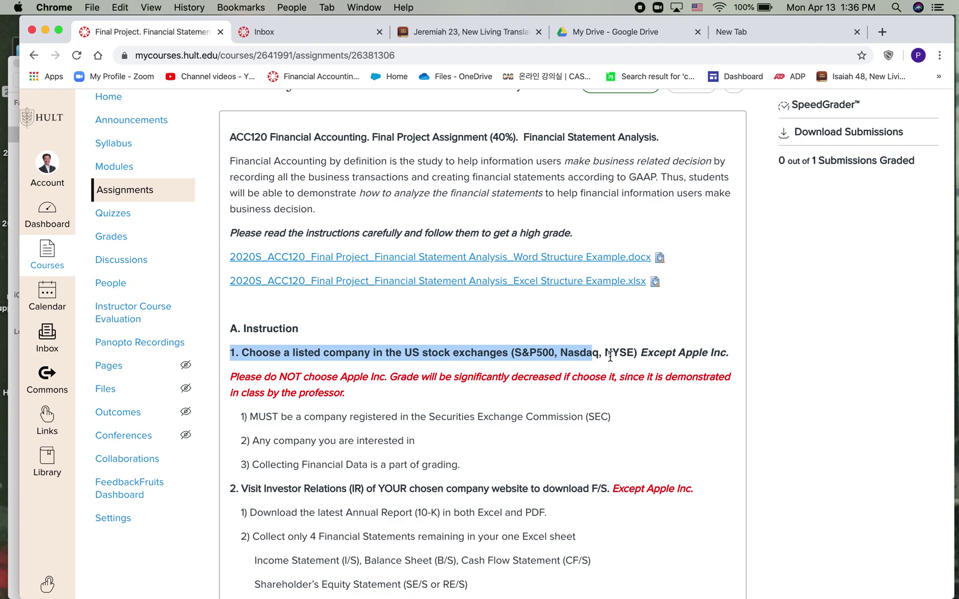
{"action": "left_click", "coordinate": [748, 30]}
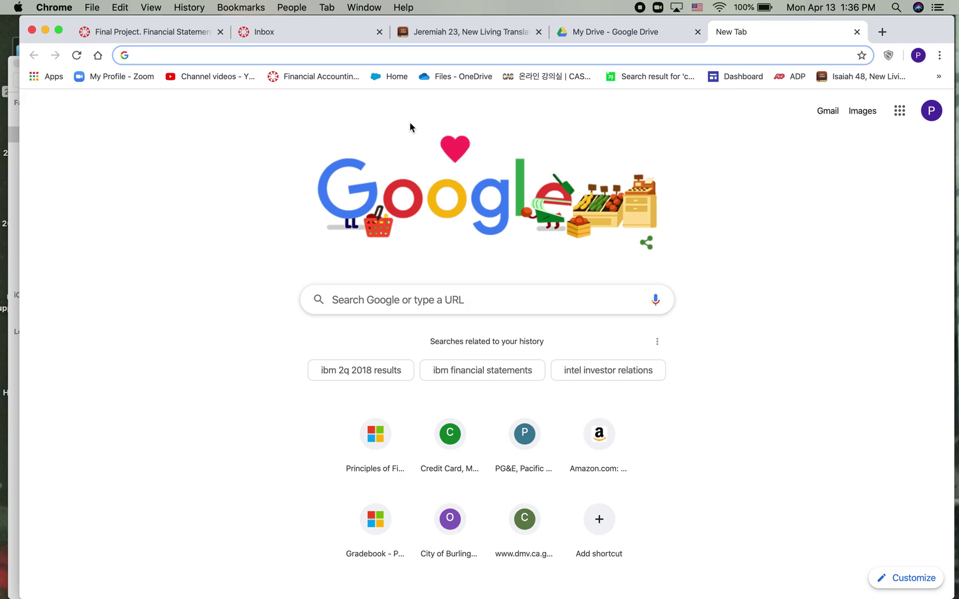
Search Google for 'facebook stock', then for 'tesla stock'.
{"action": "type", "text": "facebool"}
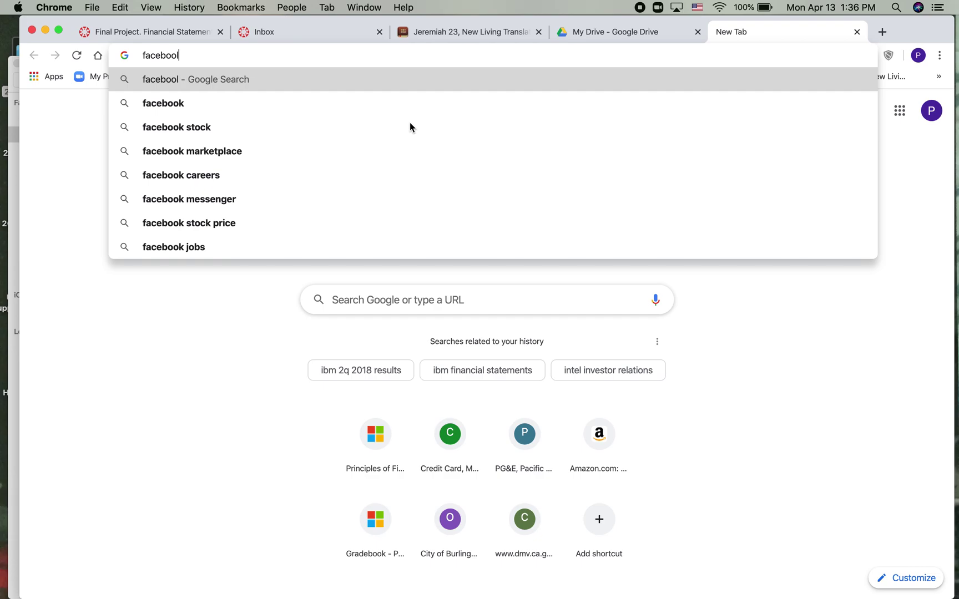
{"action": "key", "text": "BackSpace"}
{"action": "type", "text": "k stock"}
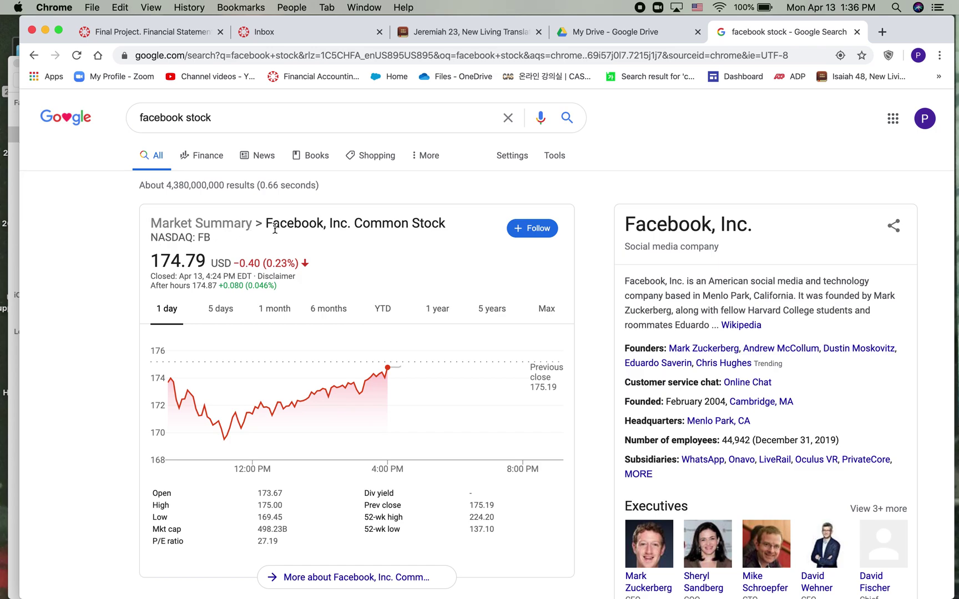
{"action": "left_click", "coordinate": [136, 118]}
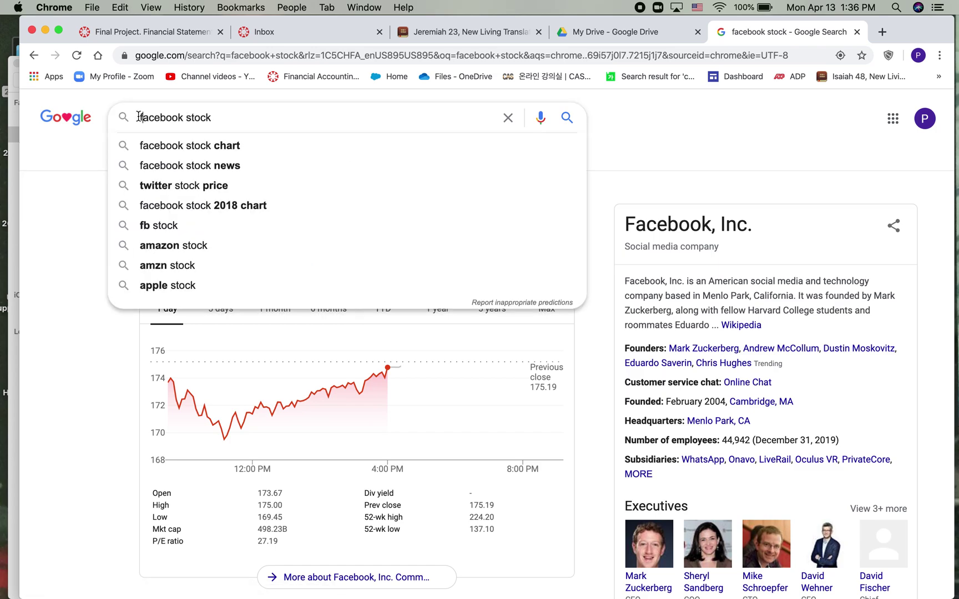
{"action": "left_click_drag", "start_coordinate": [139, 118], "coordinate": [184, 118]}
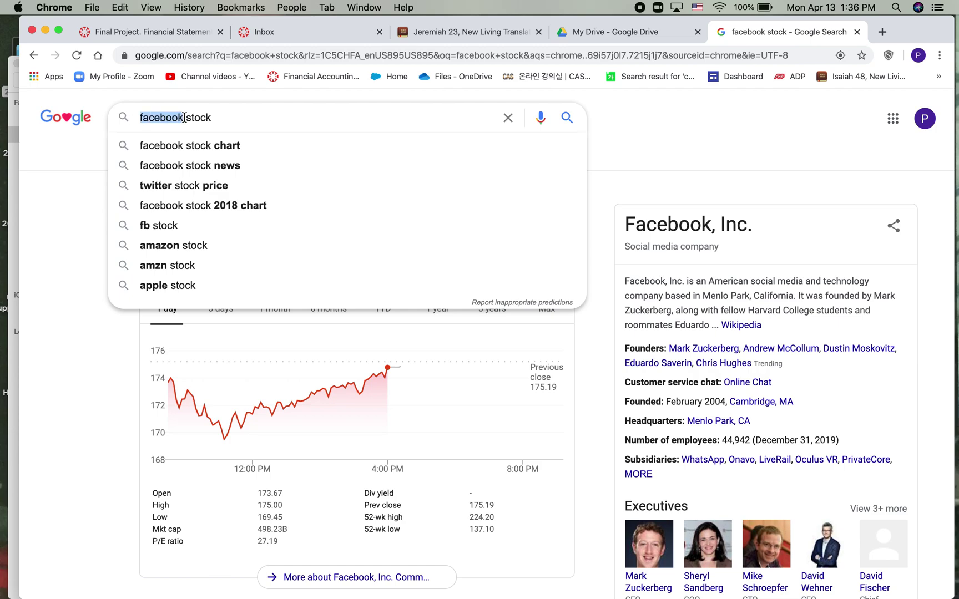
{"action": "type", "text": "tesla"}
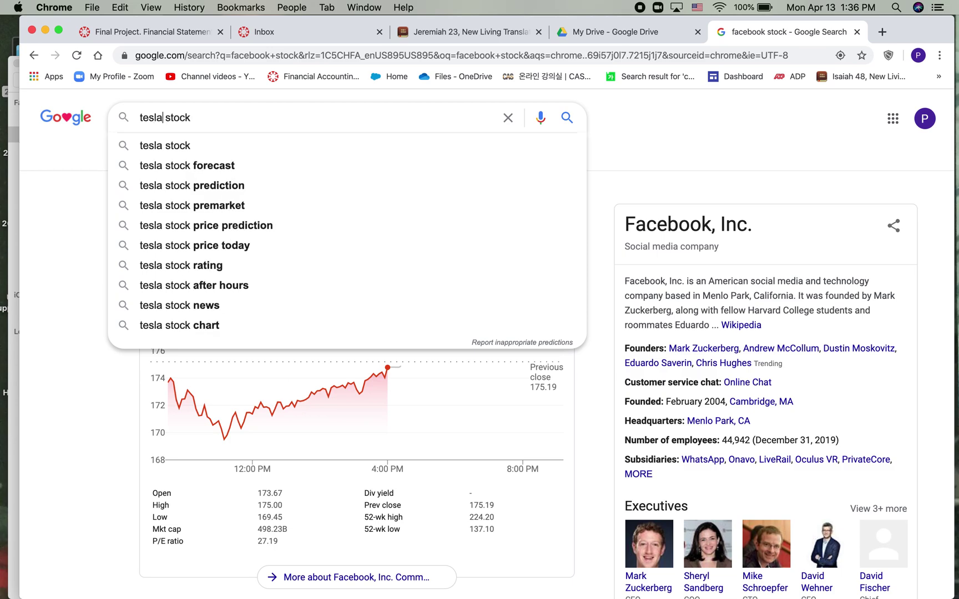
{"action": "key", "text": "Return"}
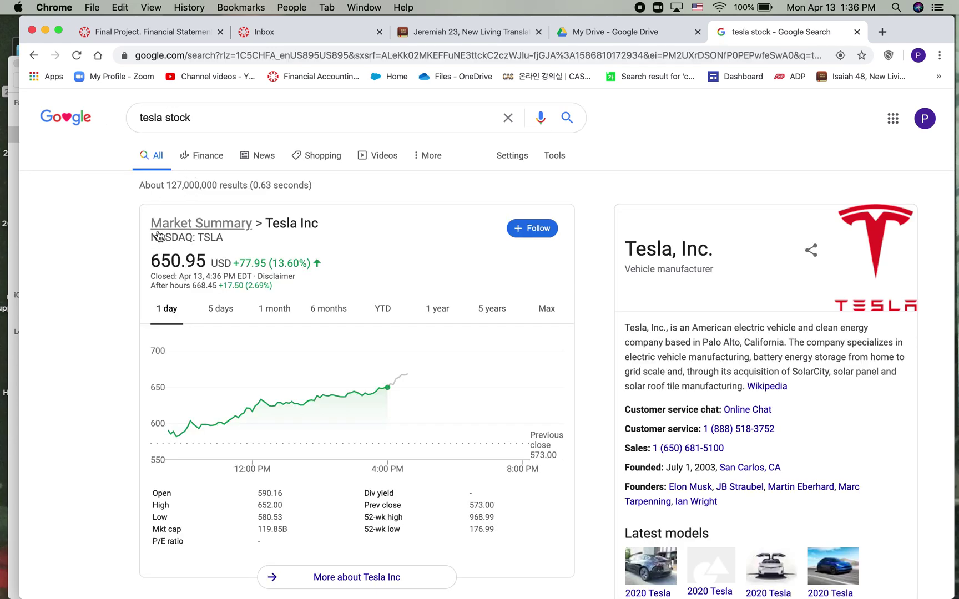
Search 'GM stock' to see General Motors' market summary at 23.01 USD.
{"action": "double_click", "coordinate": [162, 118]}
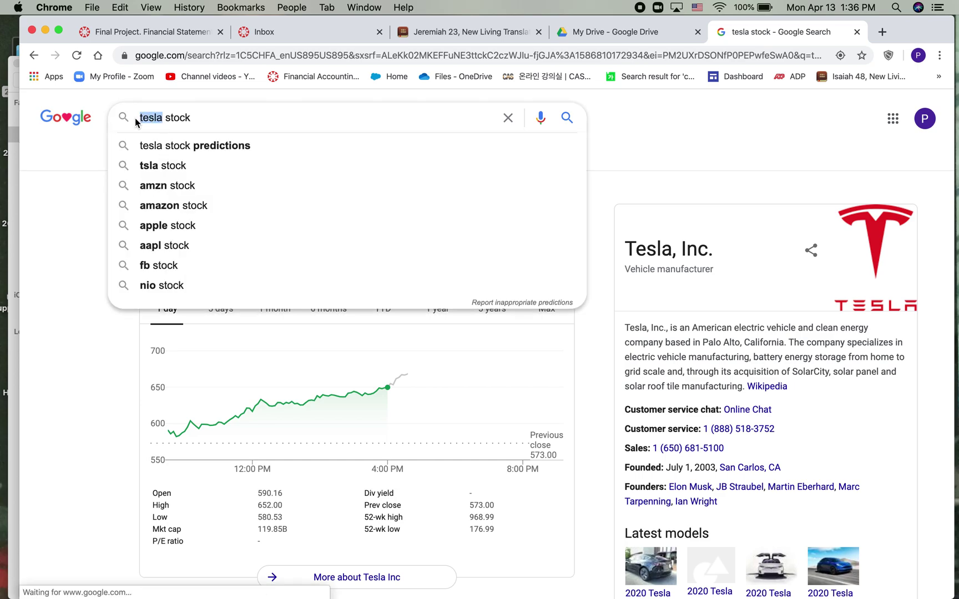
{"action": "type", "text": "GM"}
{"action": "key", "text": "Return"}
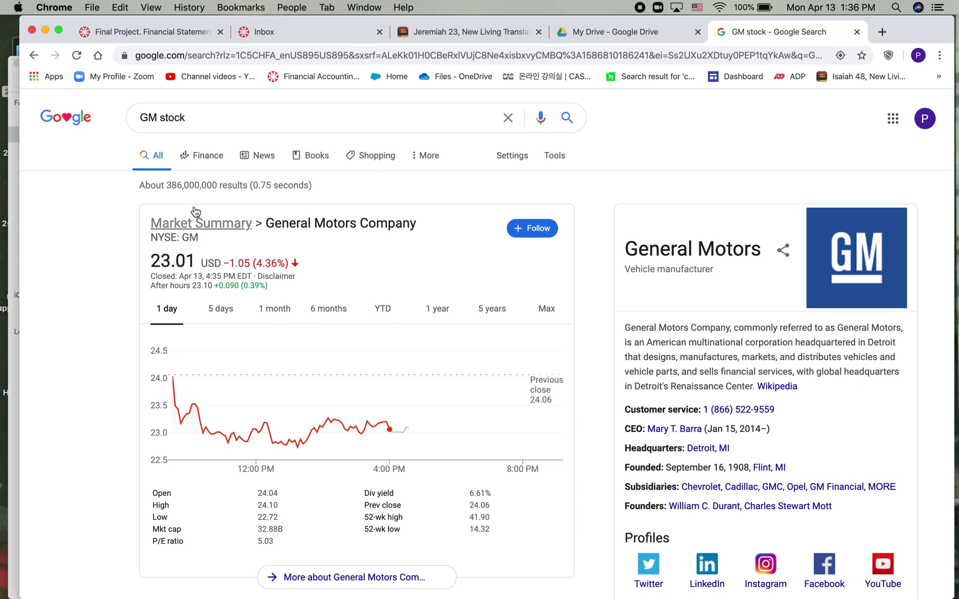
{"action": "left_click", "coordinate": [142, 117]}
{"action": "left_click_drag", "start_coordinate": [142, 117], "coordinate": [195, 120]}
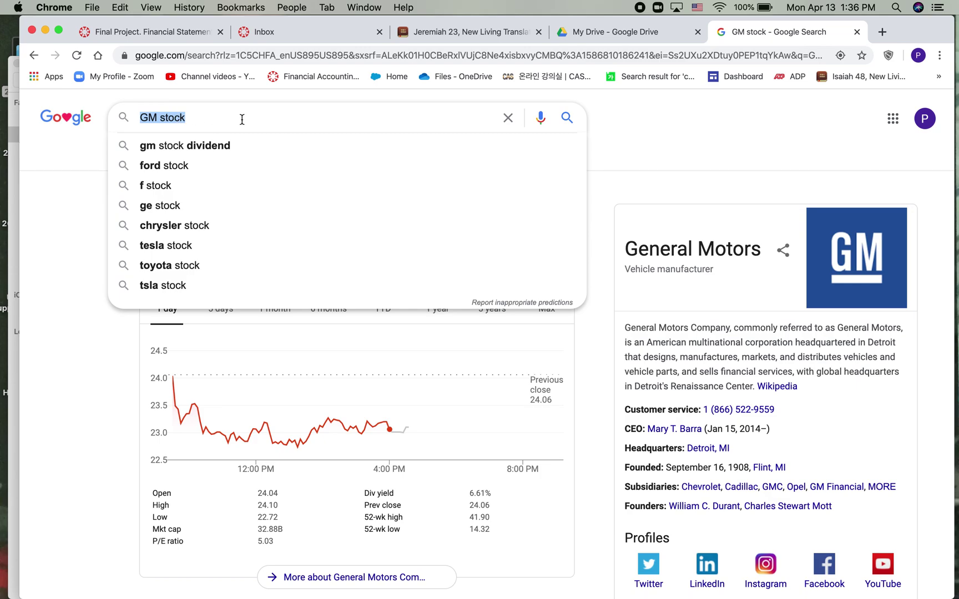
{"action": "left_click", "coordinate": [209, 116]}
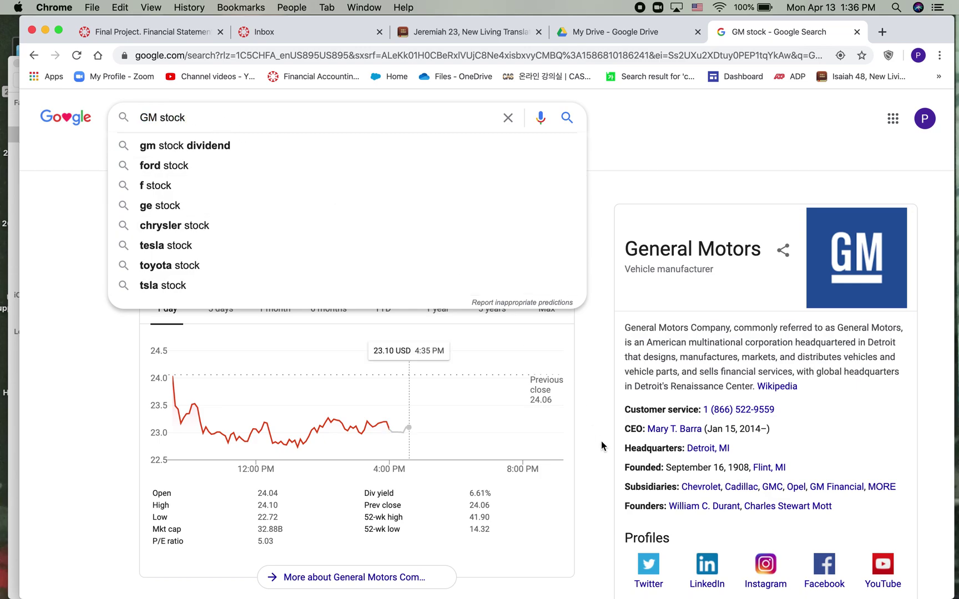
{"action": "left_click", "coordinate": [857, 428]}
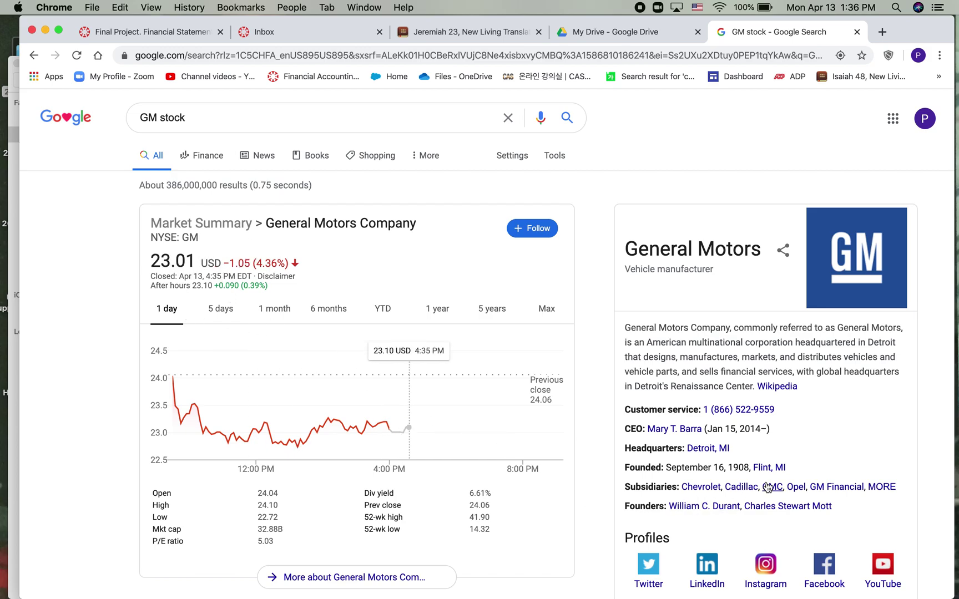
{"action": "scroll", "coordinate": [293, 361], "scroll_direction": "down", "scroll_amount": 3}
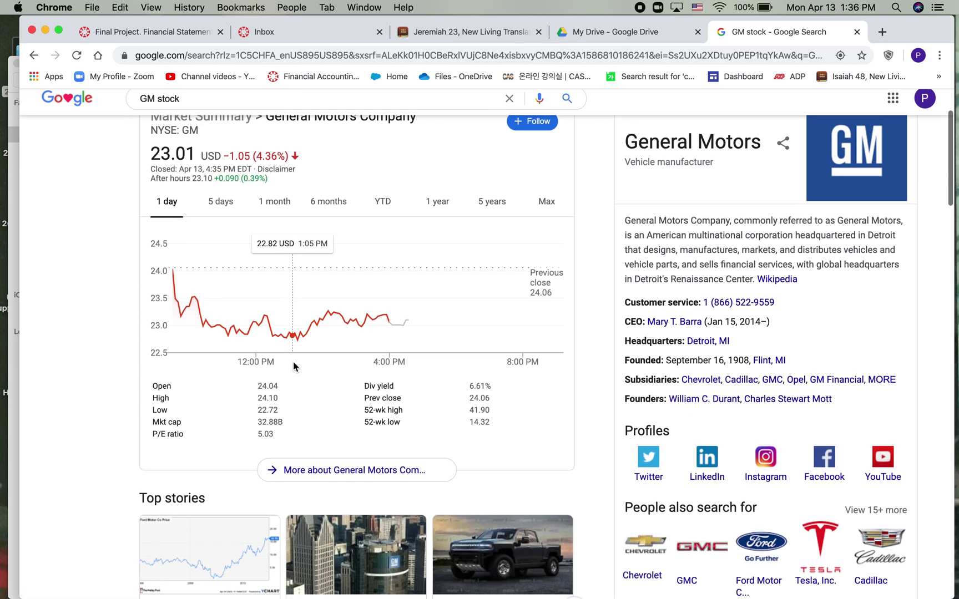
{"action": "scroll", "coordinate": [293, 362], "scroll_direction": "up", "scroll_amount": 3}
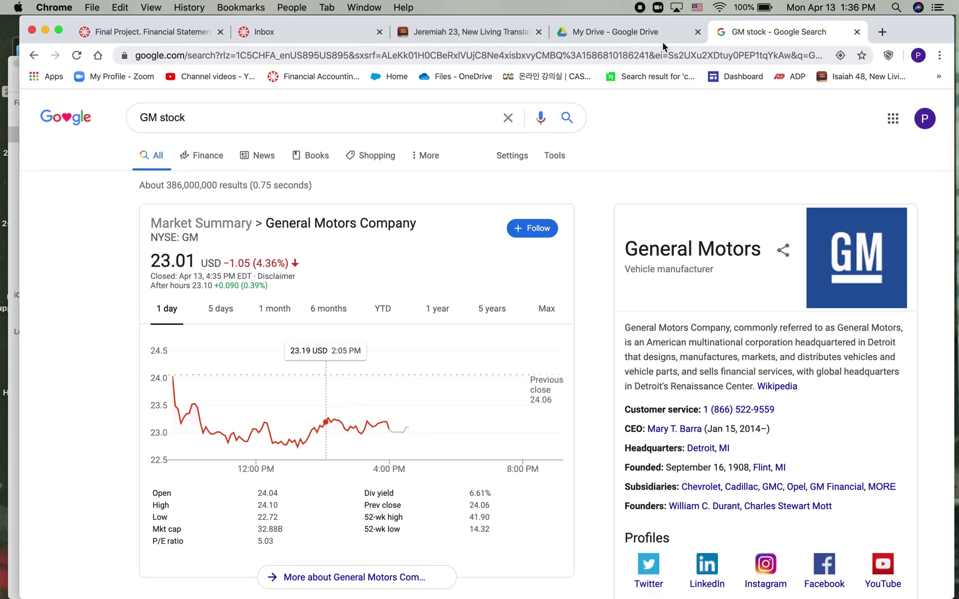
Highlight the Final Project line about downloading the latest 10-K in Excel and PDF.
{"action": "left_click", "coordinate": [135, 33]}
{"action": "left_click", "coordinate": [362, 415]}
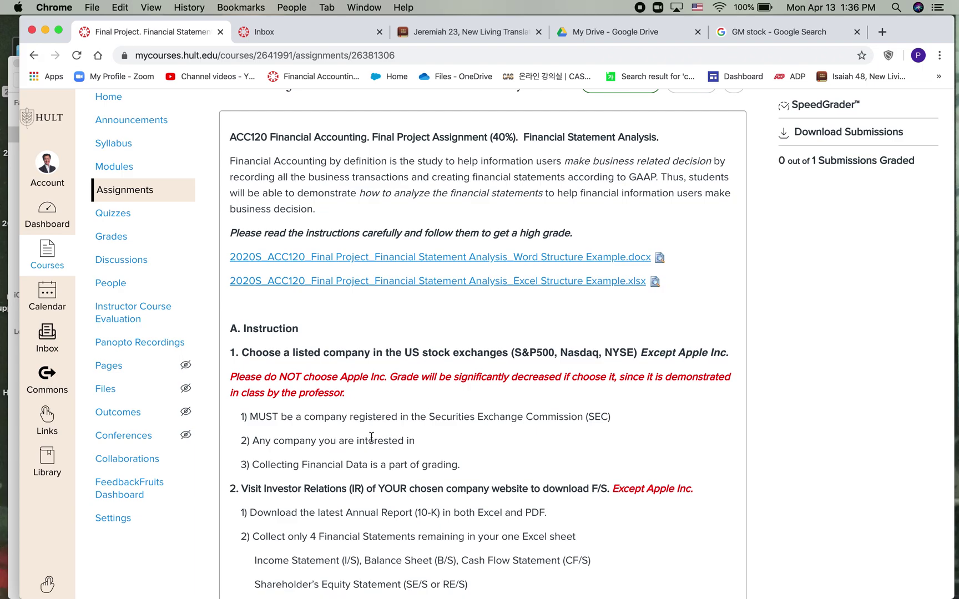
{"action": "scroll", "coordinate": [372, 437], "scroll_direction": "down", "scroll_amount": 5}
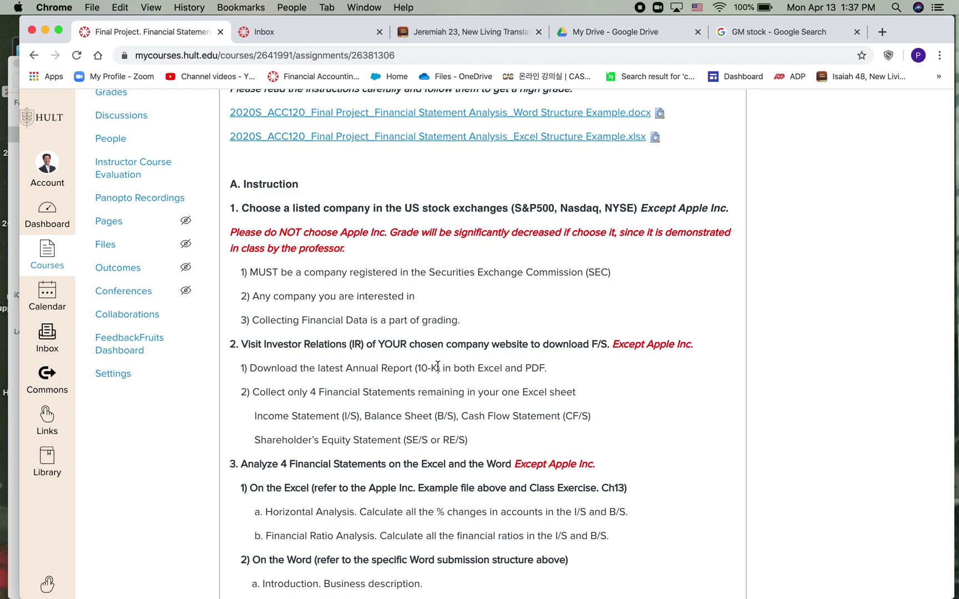
{"action": "left_click_drag", "start_coordinate": [276, 368], "coordinate": [583, 375]}
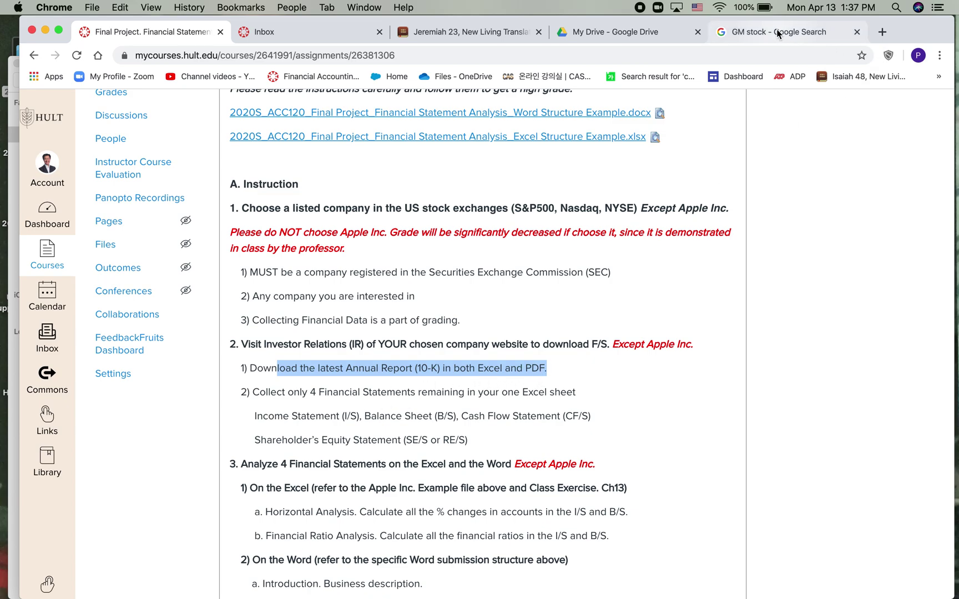
Replace the GM query with a Google search for 'investor relations apple inc'.
{"action": "left_click", "coordinate": [799, 31]}
{"action": "left_click_drag", "start_coordinate": [316, 108], "coordinate": [88, 110]}
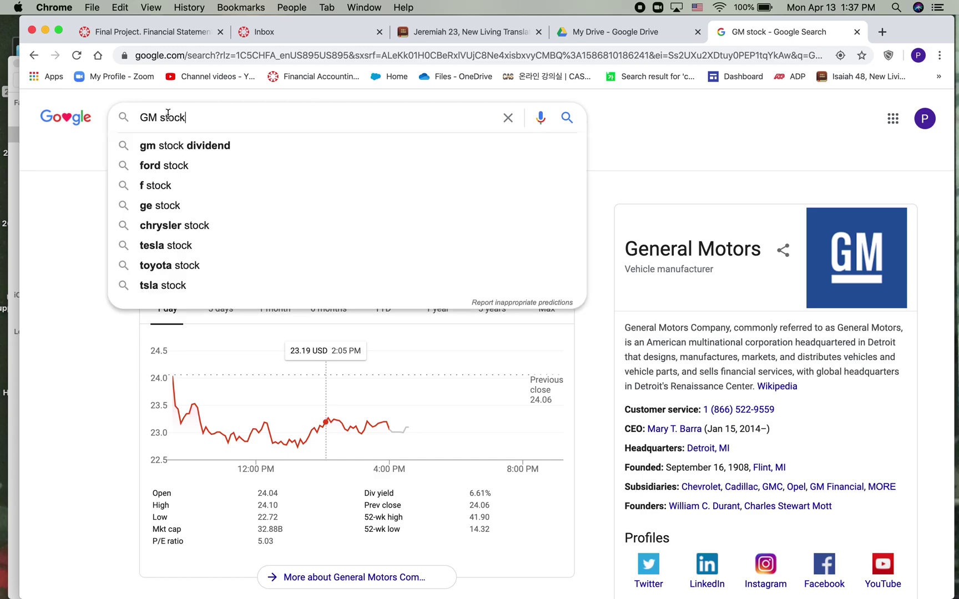
{"action": "type", "text": "I"}
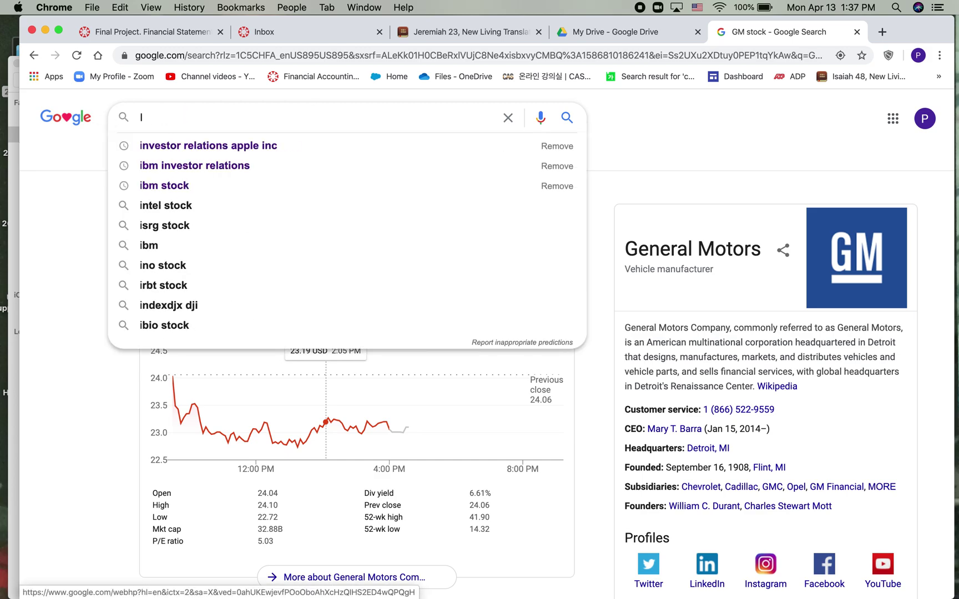
{"action": "type", "text": "nve"}
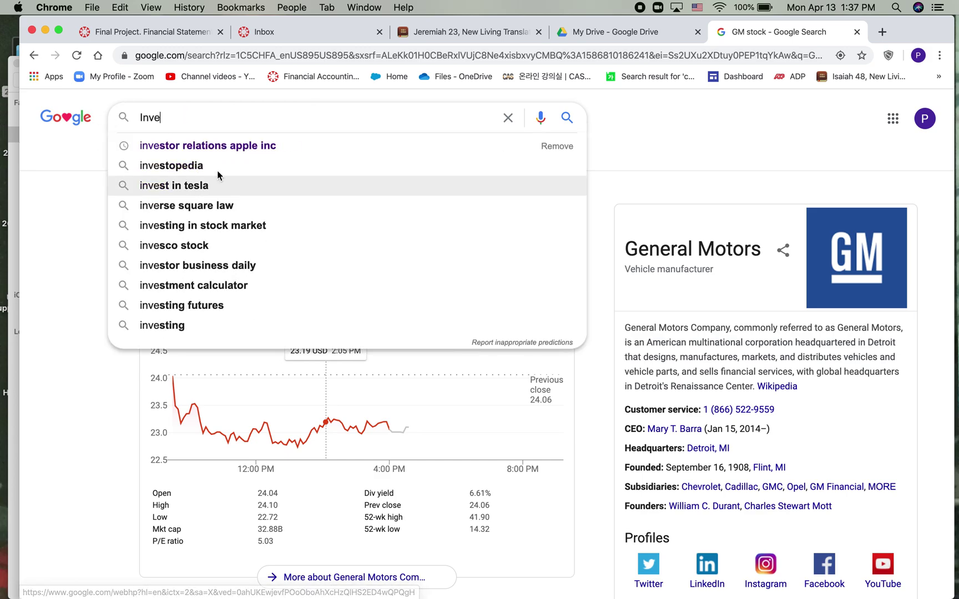
{"action": "left_click", "coordinate": [200, 146]}
Highlight the assignment phrase about investor relations, then return to the search results.
{"action": "left_click", "coordinate": [149, 40]}
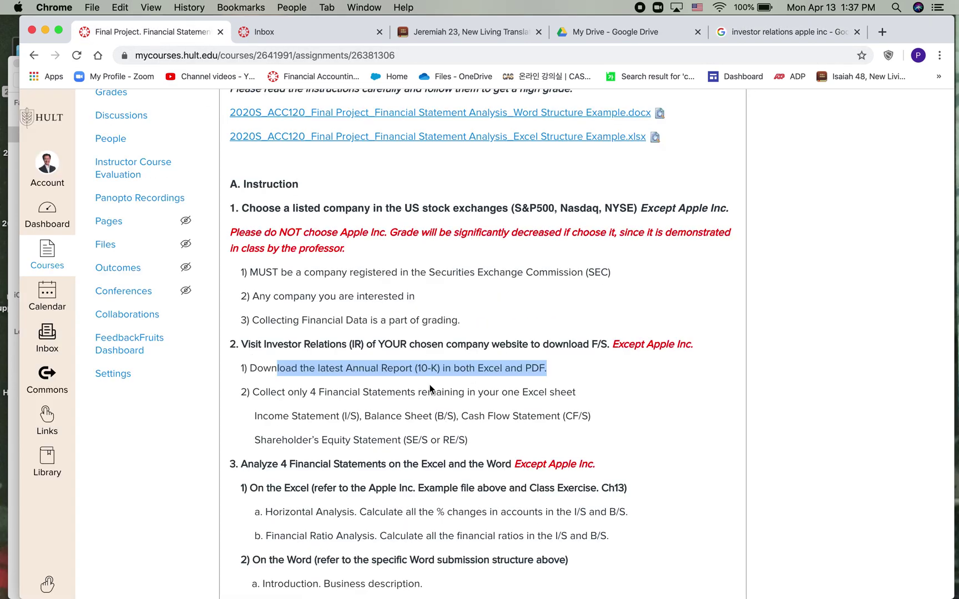
{"action": "scroll", "coordinate": [344, 336], "scroll_direction": "down", "scroll_amount": 2}
{"action": "left_click", "coordinate": [327, 353]}
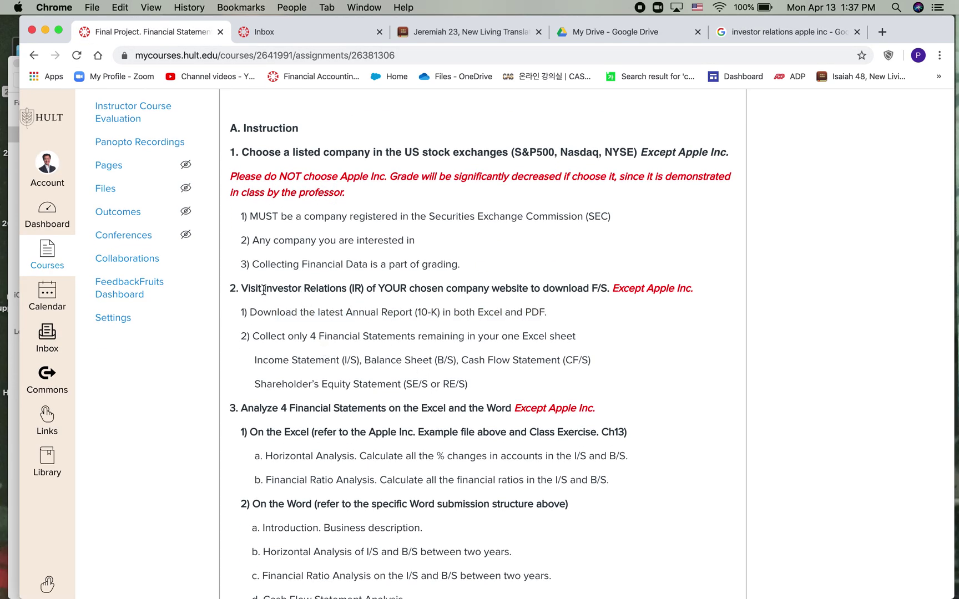
{"action": "left_click_drag", "start_coordinate": [263, 287], "coordinate": [477, 287]}
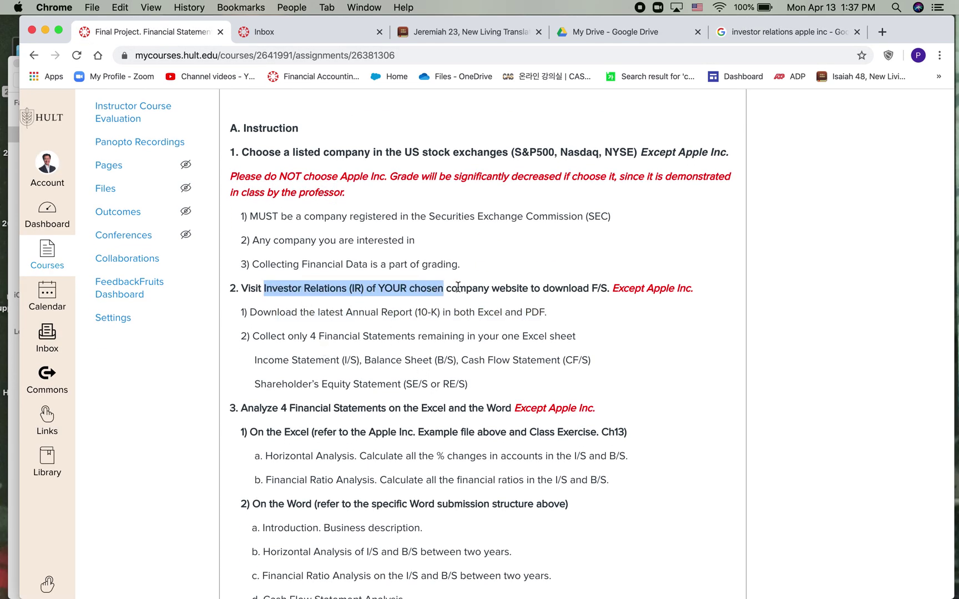
{"action": "left_click", "coordinate": [776, 32]}
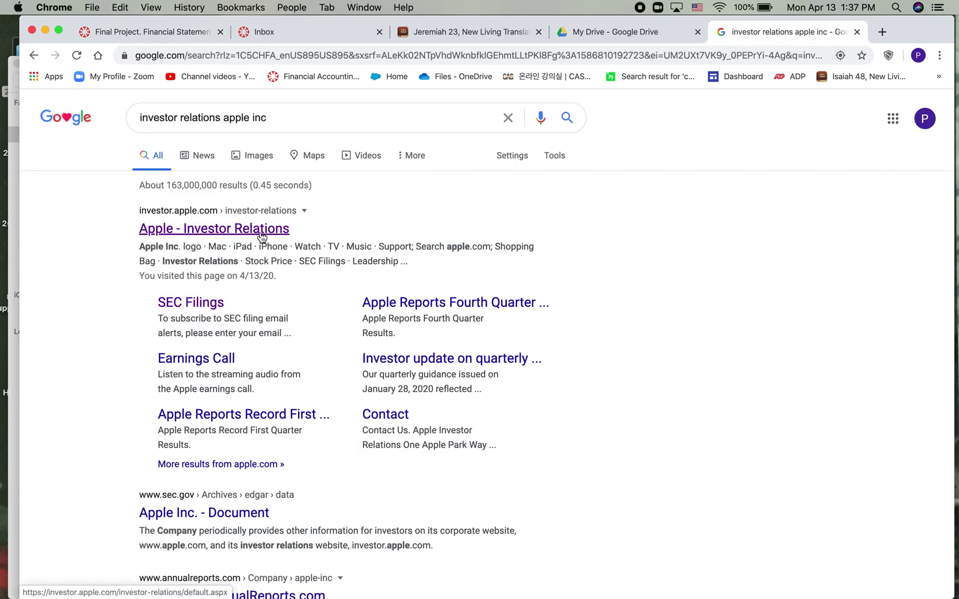
Open Apple's SEC Filings page and filter SEC Groupings to Annual Filings.
{"action": "left_click", "coordinate": [198, 306]}
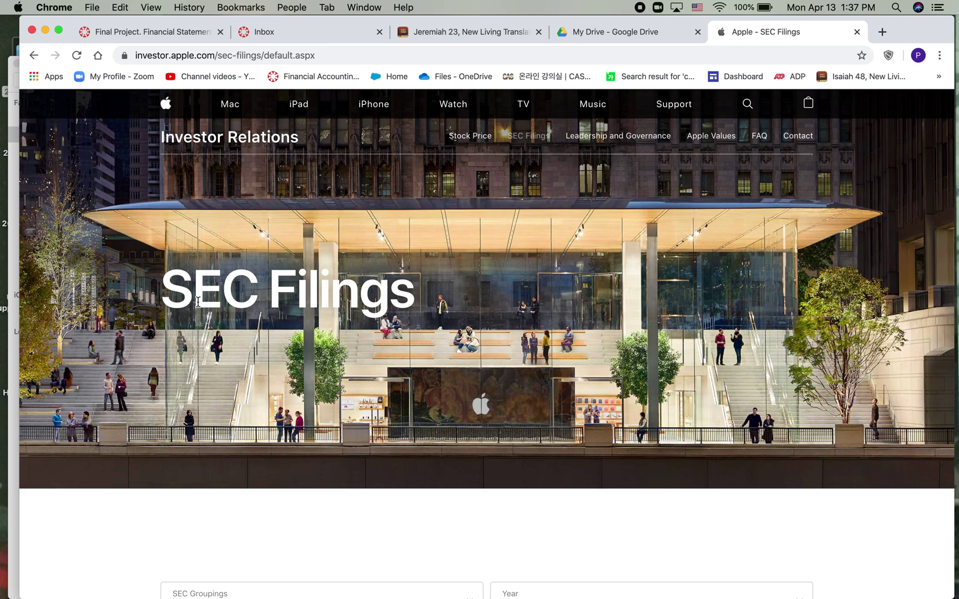
{"action": "scroll", "coordinate": [229, 357], "scroll_direction": "down", "scroll_amount": 6}
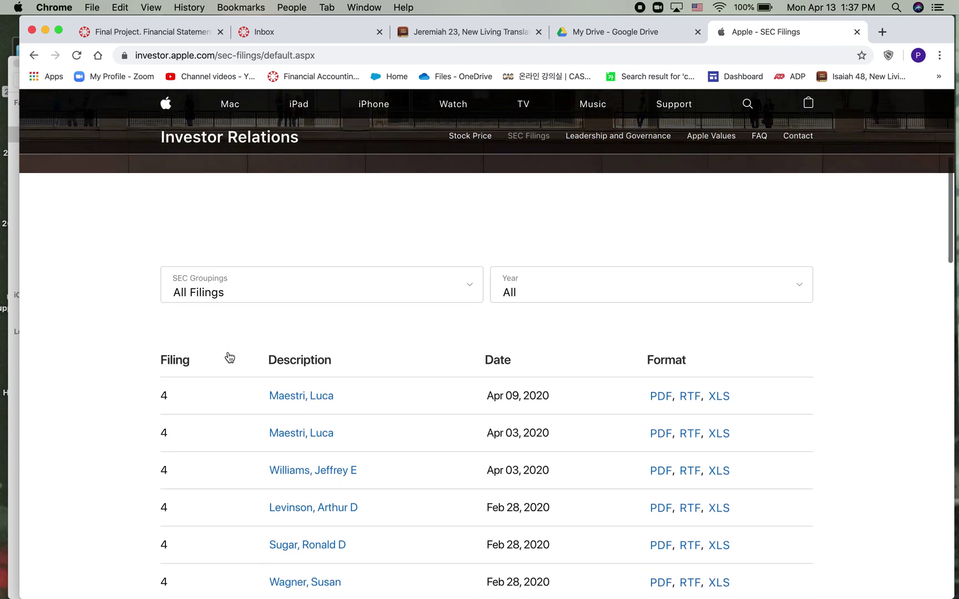
{"action": "scroll", "coordinate": [230, 357], "scroll_direction": "down", "scroll_amount": 2}
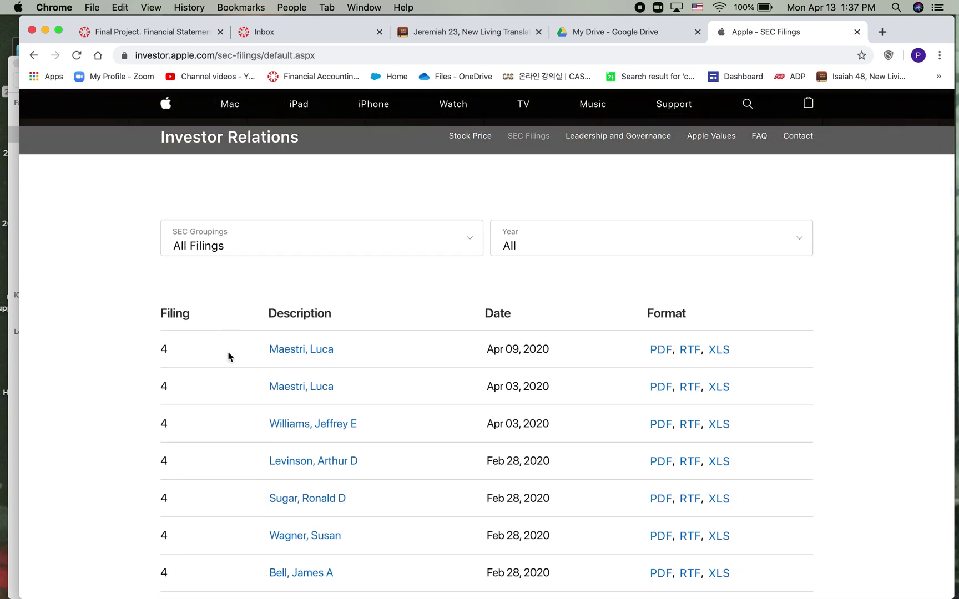
{"action": "left_click", "coordinate": [455, 242]}
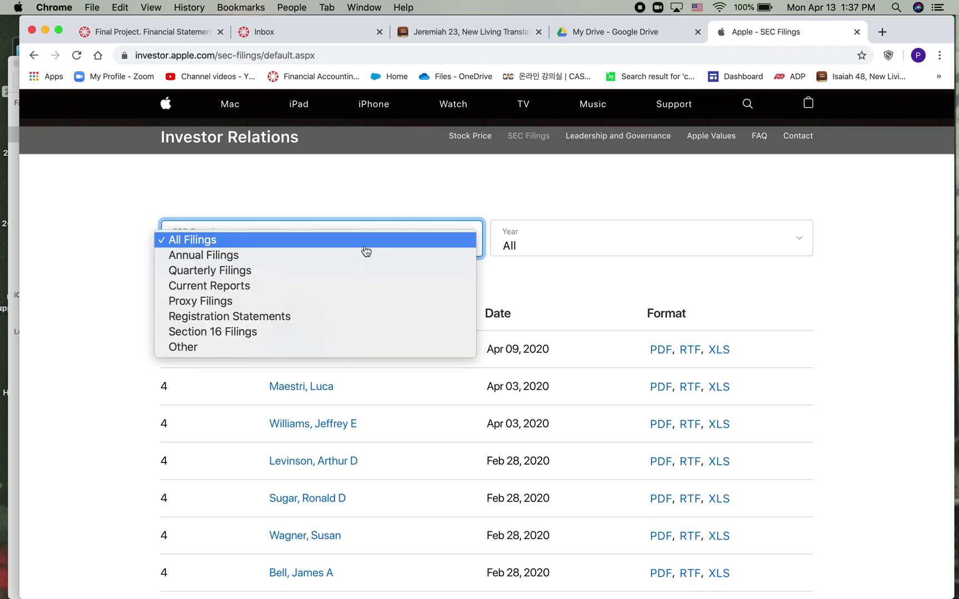
{"action": "left_click", "coordinate": [289, 264]}
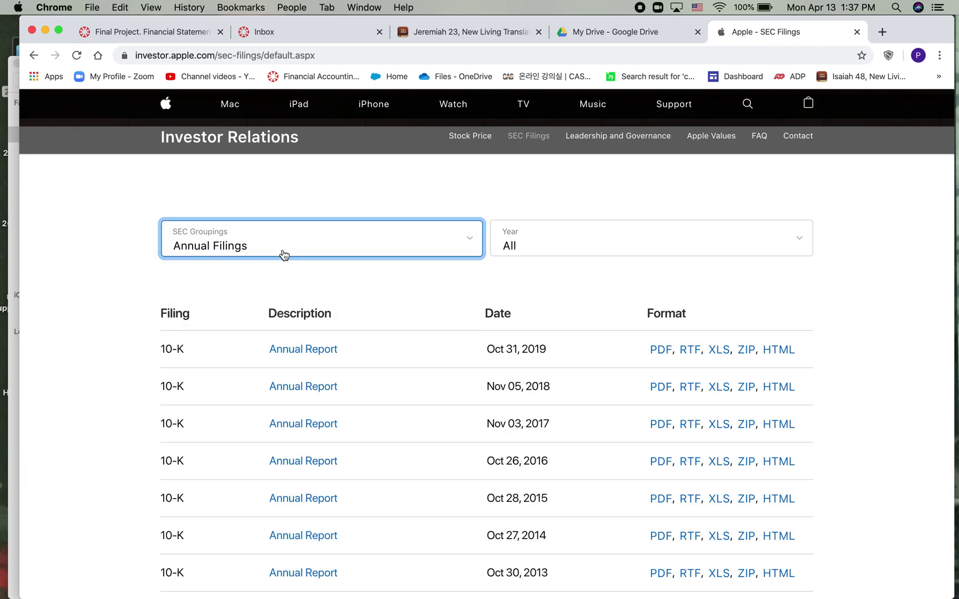
Mark 'latest Annual Report' in the course instructions and return to the filings list.
{"action": "left_click", "coordinate": [114, 32]}
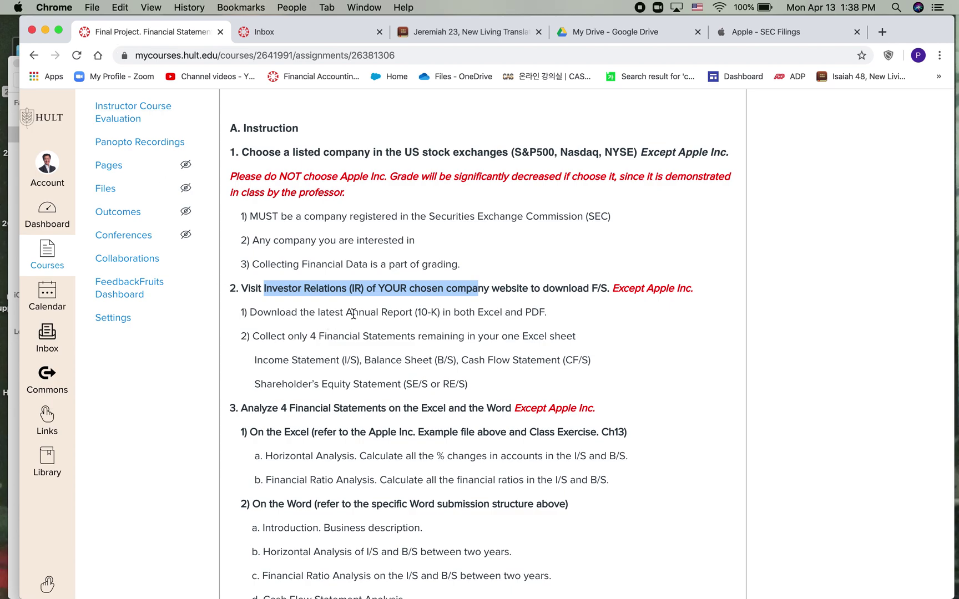
{"action": "left_click_drag", "start_coordinate": [315, 316], "coordinate": [408, 314]}
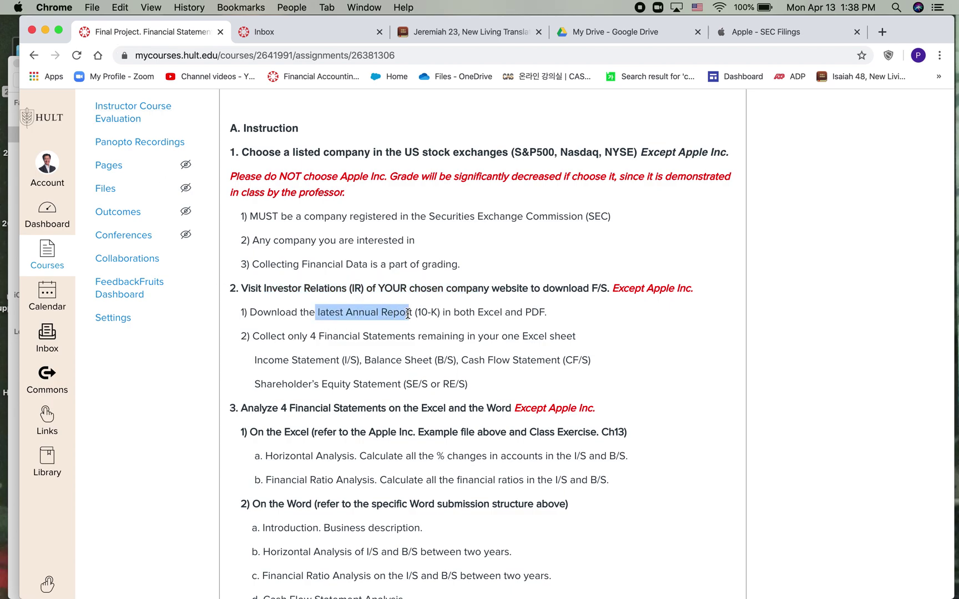
{"action": "left_click", "coordinate": [787, 32]}
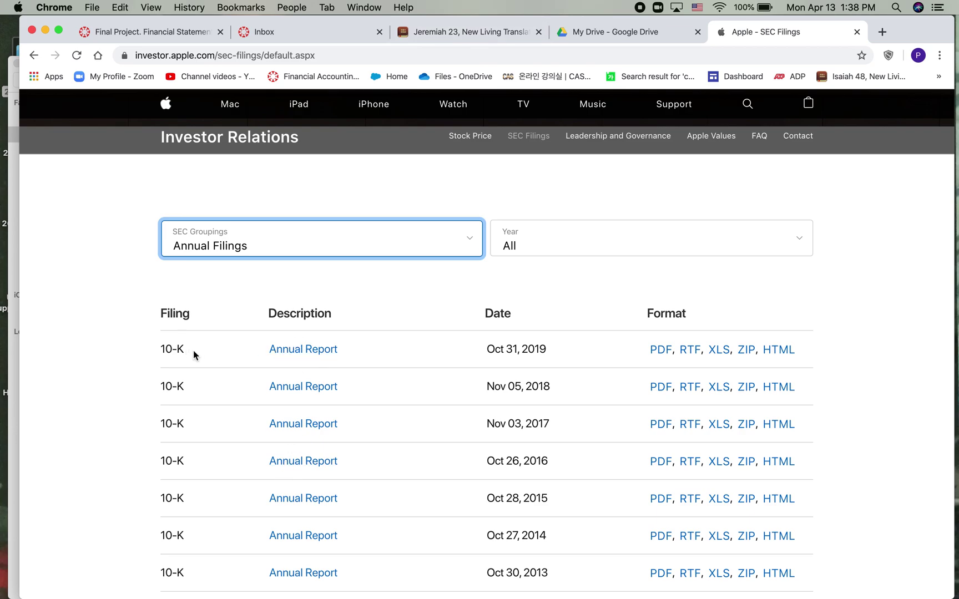
Open the Oct 31, 2019 10-K as a PDF and scroll through it.
{"action": "left_click", "coordinate": [661, 349]}
{"action": "scroll", "coordinate": [444, 309], "scroll_direction": "down", "scroll_amount": 1}
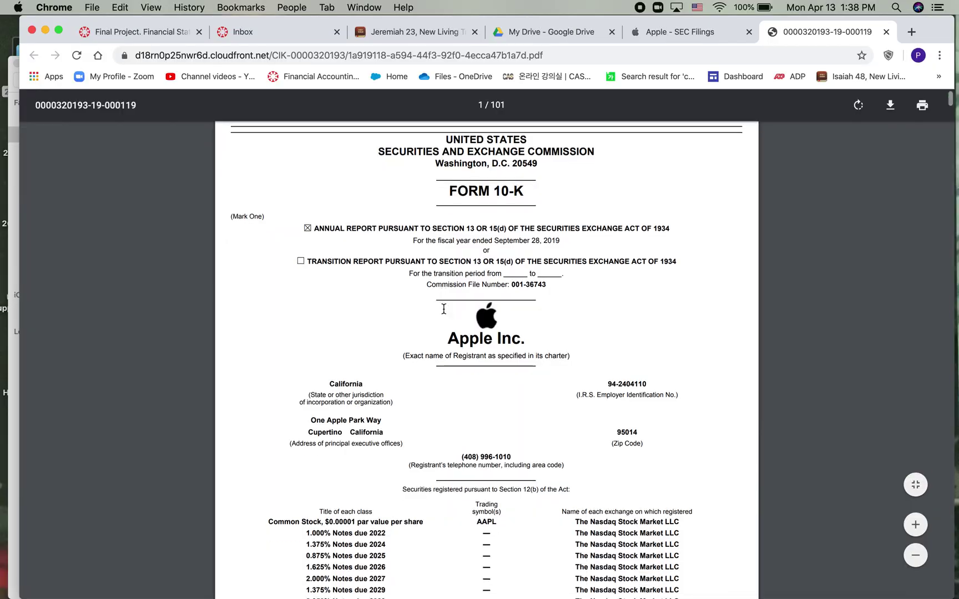
{"action": "scroll", "coordinate": [444, 309], "scroll_direction": "down", "scroll_amount": 10}
{"action": "scroll", "coordinate": [443, 309], "scroll_direction": "down", "scroll_amount": 15}
{"action": "scroll", "coordinate": [443, 309], "scroll_direction": "down", "scroll_amount": 8}
{"action": "scroll", "coordinate": [444, 309], "scroll_direction": "down", "scroll_amount": 10}
{"action": "scroll", "coordinate": [443, 309], "scroll_direction": "down", "scroll_amount": 10}
{"action": "scroll", "coordinate": [444, 309], "scroll_direction": "down", "scroll_amount": 10}
{"action": "scroll", "coordinate": [443, 309], "scroll_direction": "down", "scroll_amount": 10}
{"action": "scroll", "coordinate": [443, 309], "scroll_direction": "down", "scroll_amount": 10}
{"action": "scroll", "coordinate": [444, 309], "scroll_direction": "down", "scroll_amount": 10}
{"action": "scroll", "coordinate": [443, 309], "scroll_direction": "down", "scroll_amount": 10}
{"action": "scroll", "coordinate": [444, 309], "scroll_direction": "down", "scroll_amount": 10}
{"action": "scroll", "coordinate": [443, 309], "scroll_direction": "down", "scroll_amount": 10}
{"action": "scroll", "coordinate": [443, 309], "scroll_direction": "down", "scroll_amount": 10}
{"action": "scroll", "coordinate": [443, 309], "scroll_direction": "down", "scroll_amount": 10}
{"action": "scroll", "coordinate": [443, 309], "scroll_direction": "down", "scroll_amount": 10}
{"action": "scroll", "coordinate": [443, 309], "scroll_direction": "up", "scroll_amount": 10}
{"action": "scroll", "coordinate": [443, 309], "scroll_direction": "up", "scroll_amount": 20}
{"action": "scroll", "coordinate": [443, 309], "scroll_direction": "up", "scroll_amount": 4}
{"action": "scroll", "coordinate": [443, 309], "scroll_direction": "up", "scroll_amount": 7}
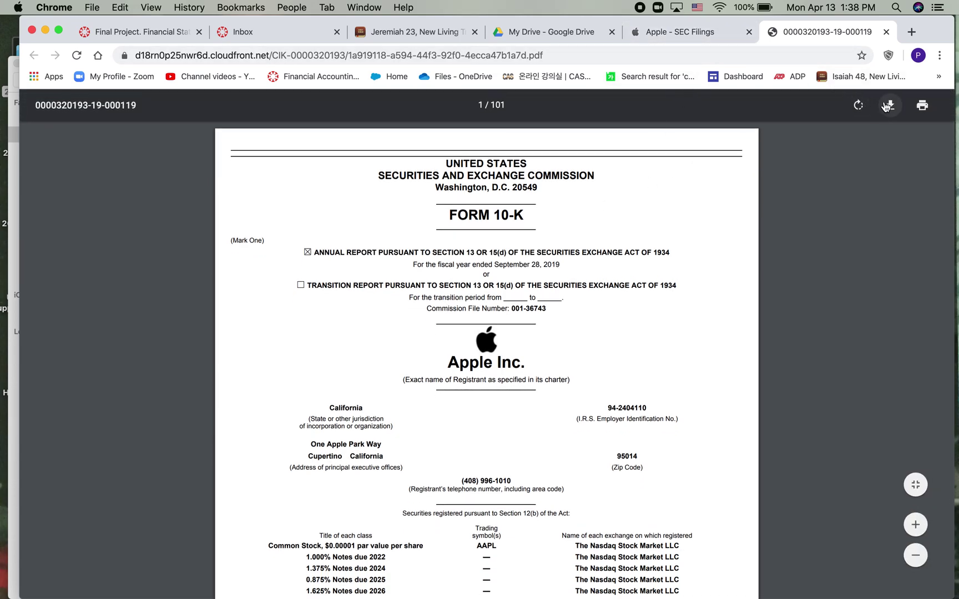
Save the 10-K PDF and download the same filing as an XLS workbook.
{"action": "left_click", "coordinate": [891, 105]}
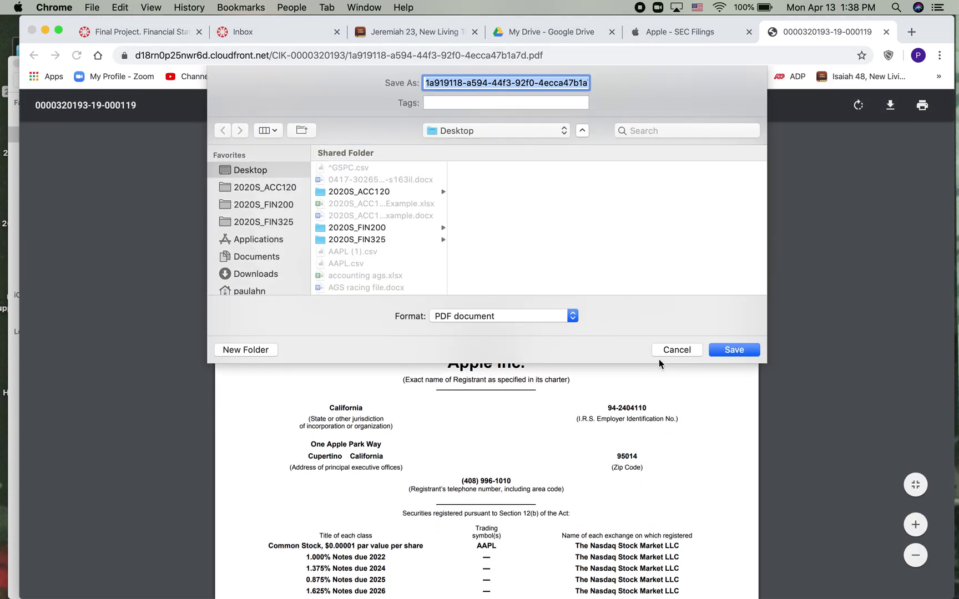
{"action": "left_click", "coordinate": [724, 350]}
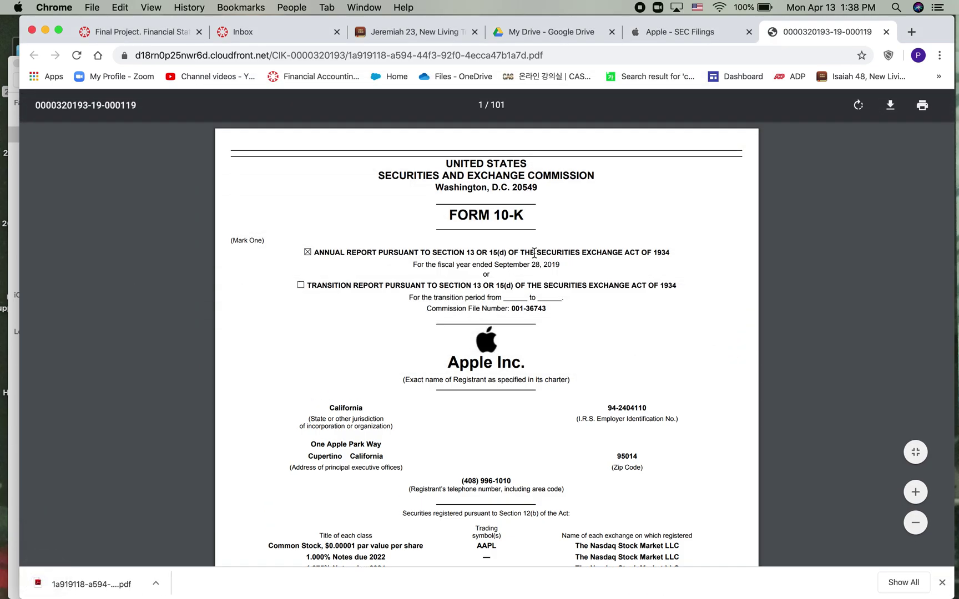
{"action": "left_click", "coordinate": [668, 31]}
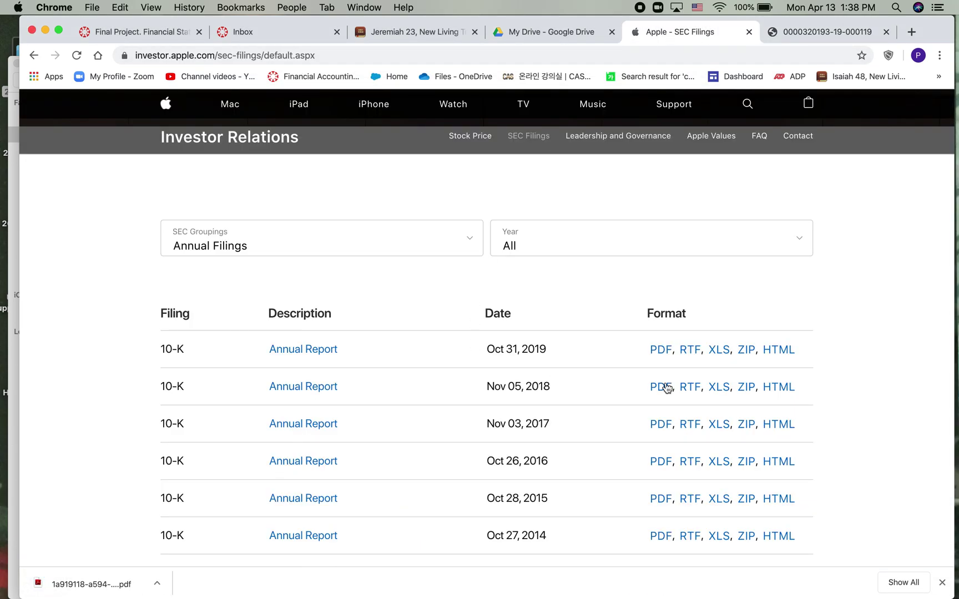
{"action": "left_click", "coordinate": [718, 351]}
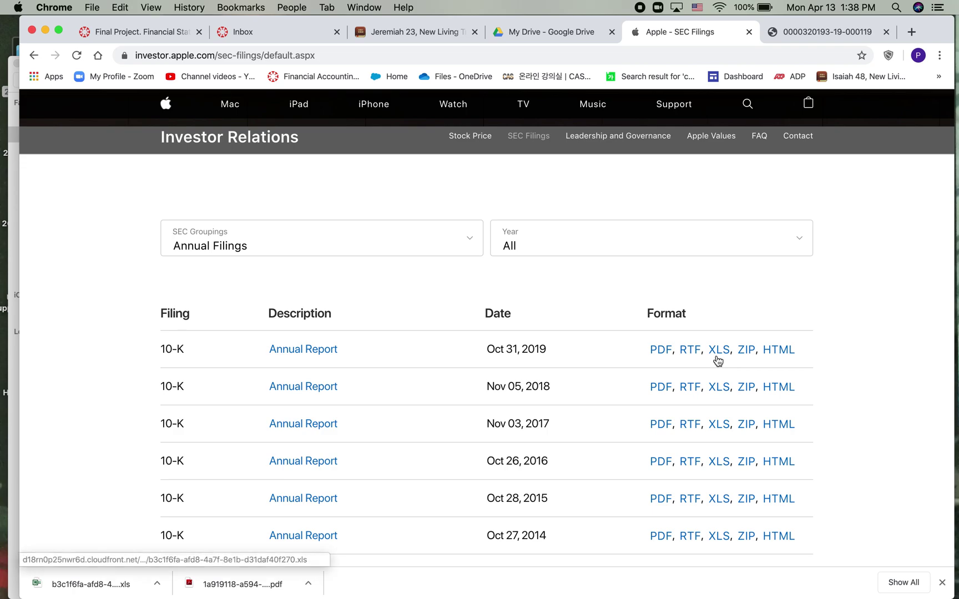
Download the Excel Structure Example.xlsx template from the Final Project page.
{"action": "left_click", "coordinate": [536, 35]}
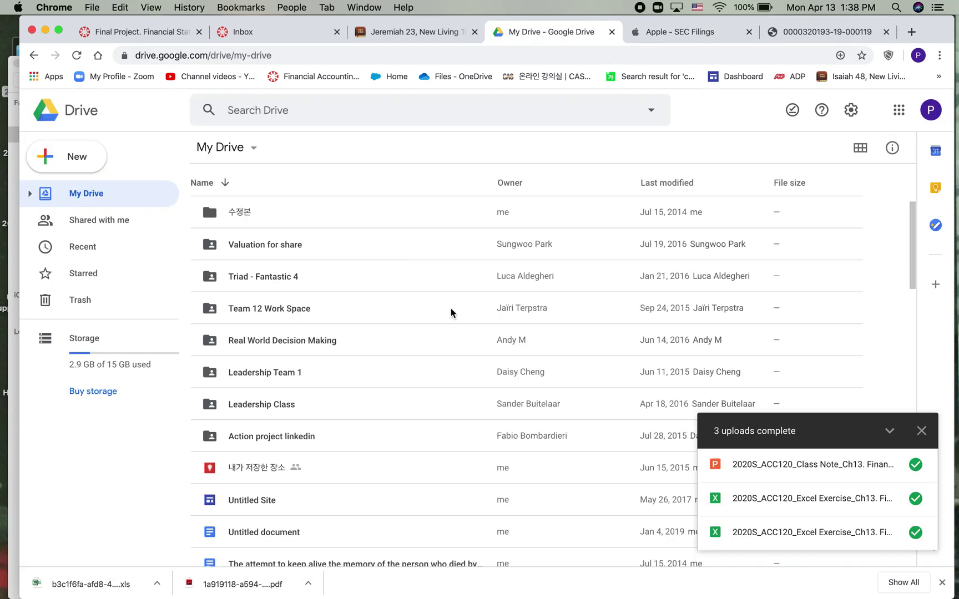
{"action": "left_click", "coordinate": [140, 34]}
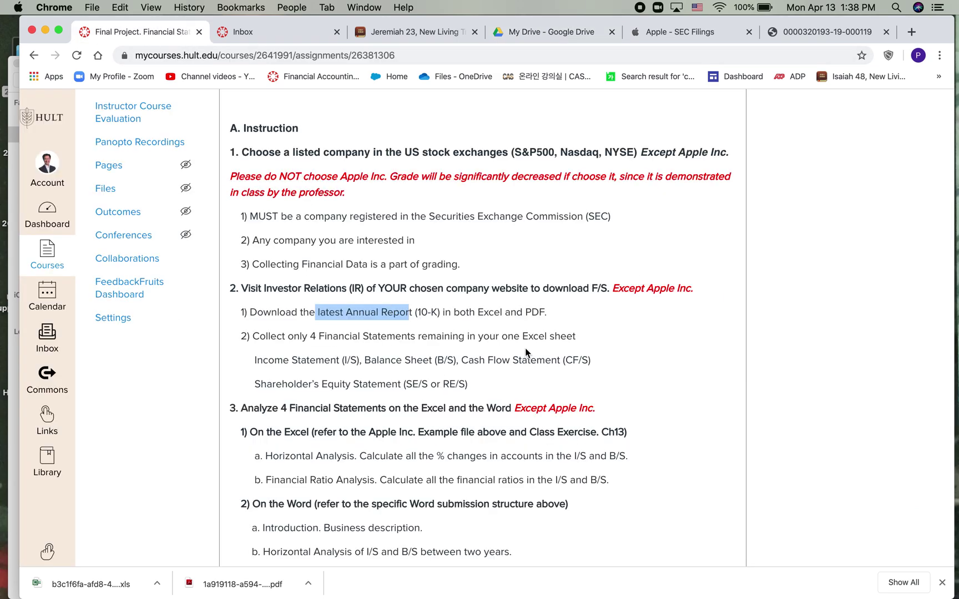
{"action": "scroll", "coordinate": [524, 354], "scroll_direction": "up", "scroll_amount": 5}
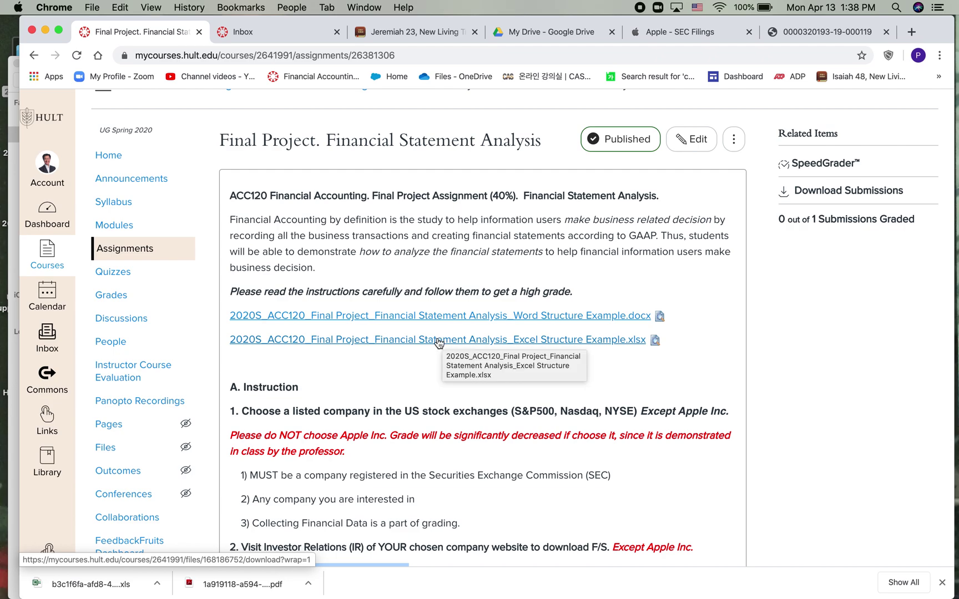
{"action": "left_click", "coordinate": [425, 341]}
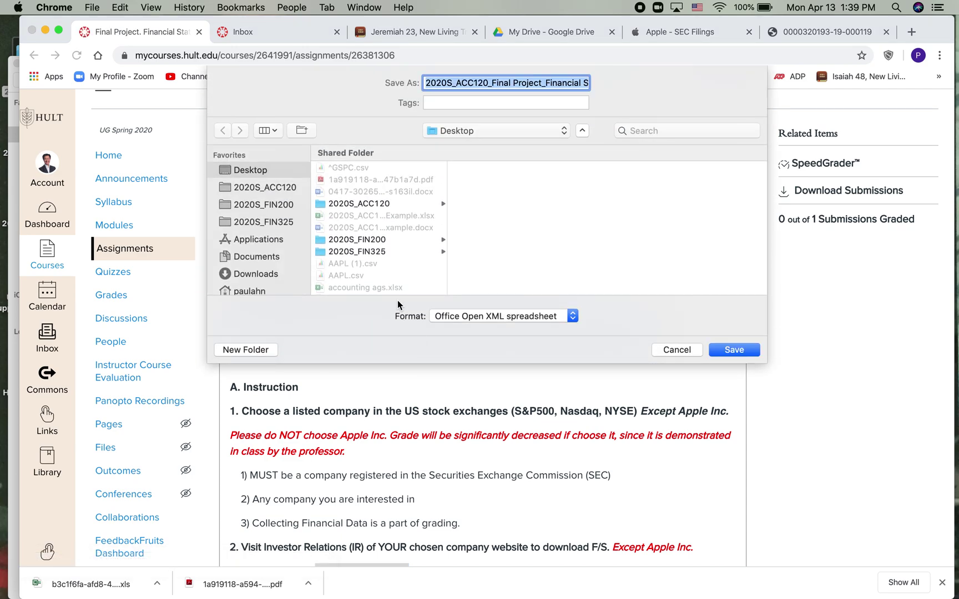
Save the Excel Structure Example template, open it in Excel, and scroll its FS Analaysis sheet.
{"action": "left_click", "coordinate": [733, 349]}
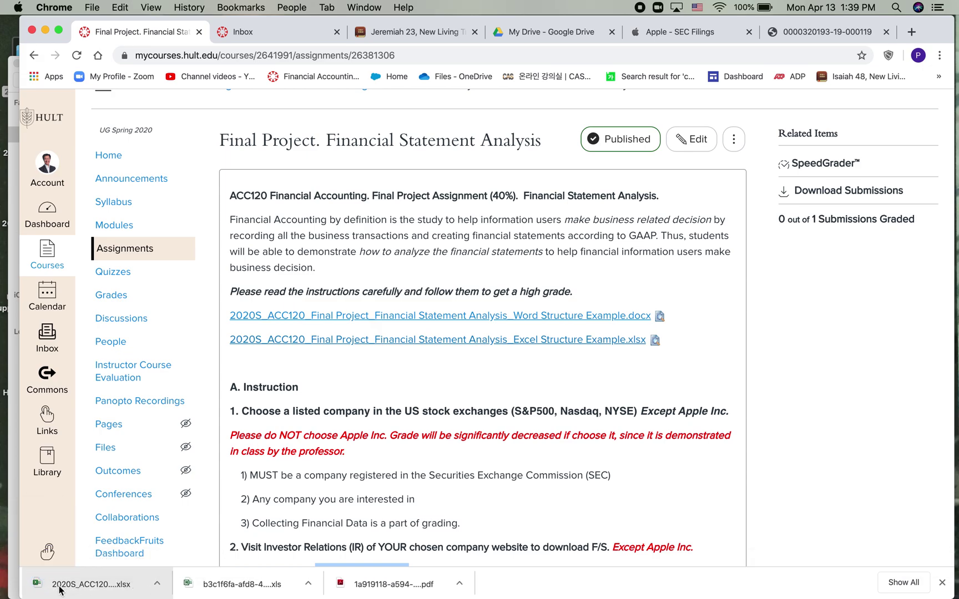
{"action": "left_click", "coordinate": [59, 589]}
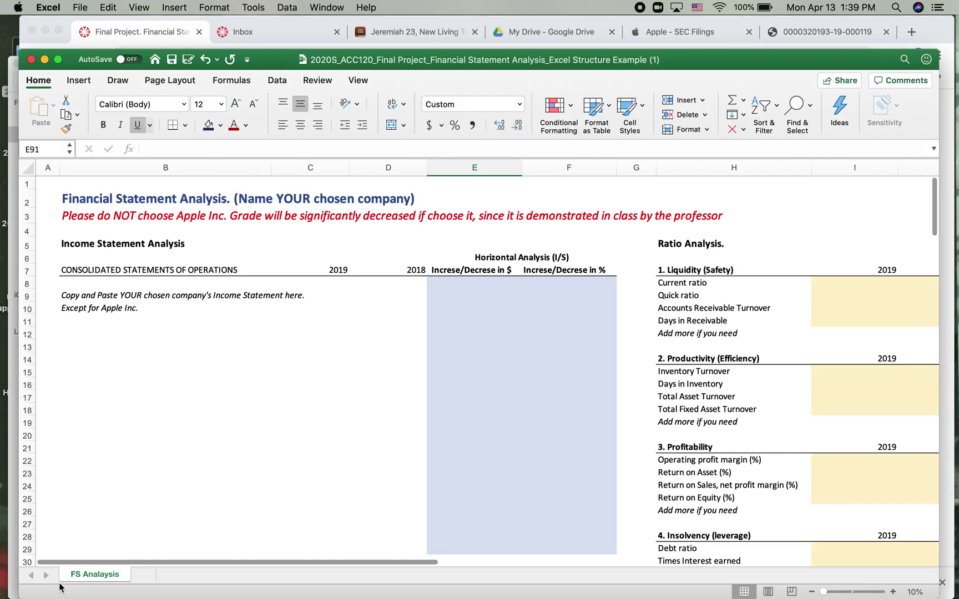
{"action": "scroll", "coordinate": [274, 515], "scroll_direction": "down", "scroll_amount": 4}
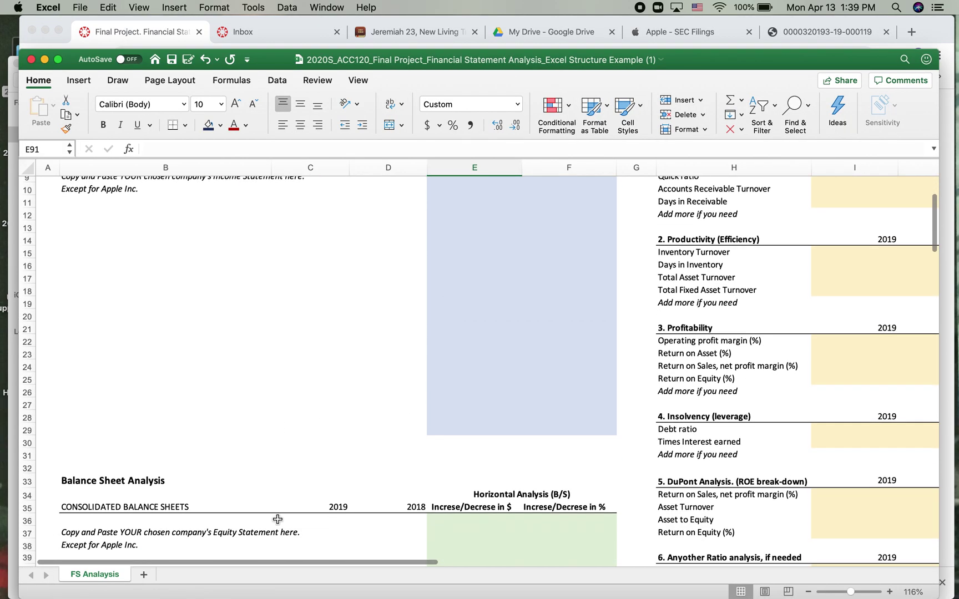
{"action": "scroll", "coordinate": [276, 517], "scroll_direction": "down", "scroll_amount": 8}
{"action": "scroll", "coordinate": [277, 520], "scroll_direction": "down", "scroll_amount": 8}
{"action": "scroll", "coordinate": [277, 519], "scroll_direction": "down", "scroll_amount": 8}
{"action": "scroll", "coordinate": [278, 519], "scroll_direction": "down", "scroll_amount": 10}
{"action": "scroll", "coordinate": [278, 520], "scroll_direction": "up", "scroll_amount": 15}
{"action": "scroll", "coordinate": [277, 519], "scroll_direction": "up", "scroll_amount": 20}
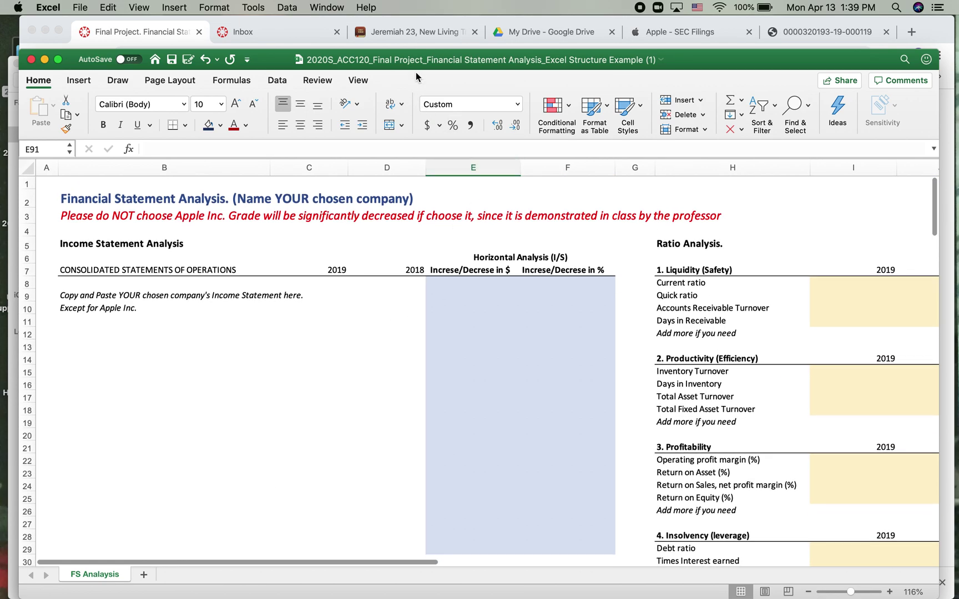
{"action": "left_click", "coordinate": [934, 27]}
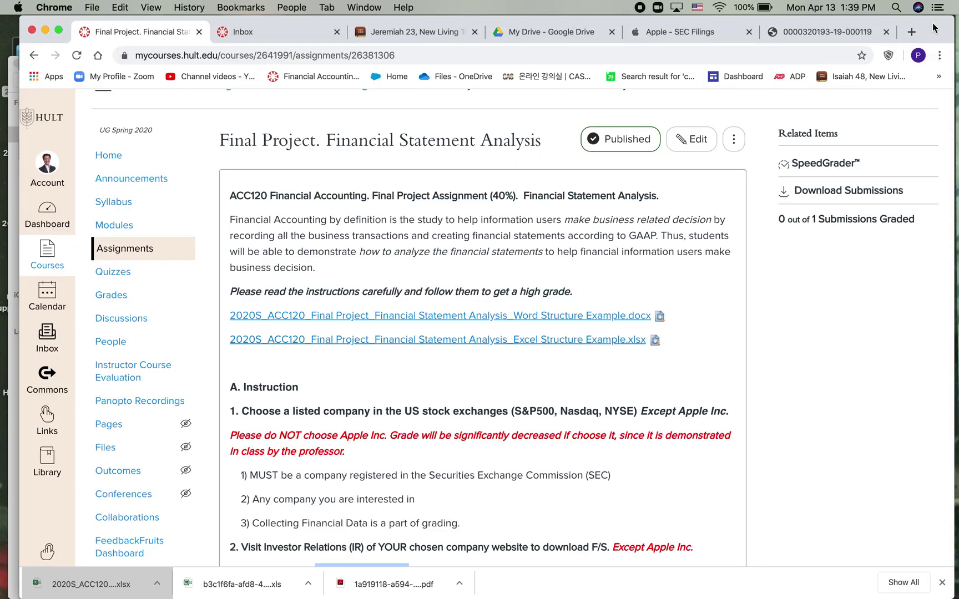
Enlarge the 10-K workbook and browse TABLE1 and TABLE4 through to INCOME_STATEMENT.
{"action": "left_click", "coordinate": [264, 587]}
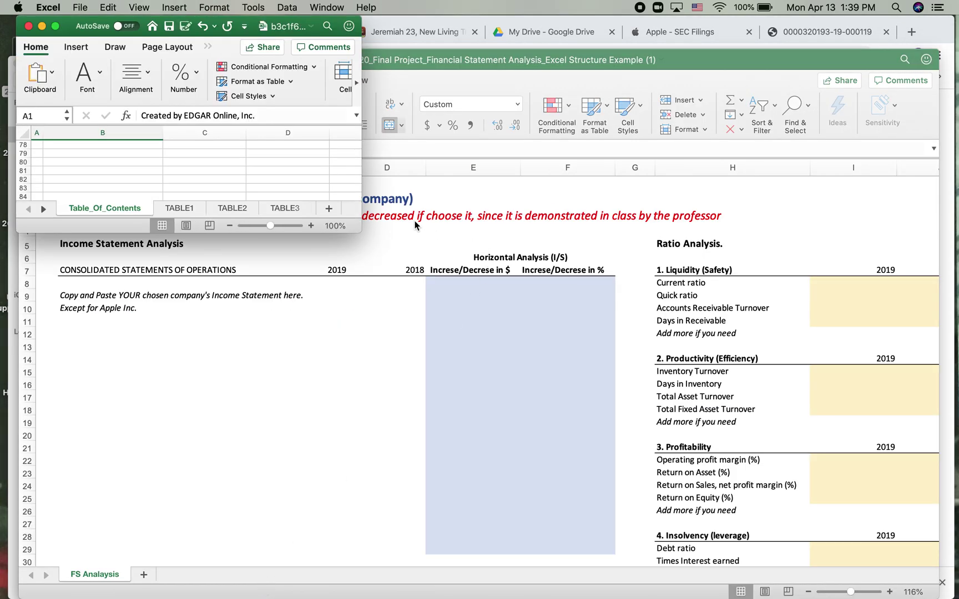
{"action": "mouse_move", "coordinate": [363, 233]}
{"action": "left_mouse_down"}
{"action": "mouse_move", "coordinate": [727, 476]}
{"action": "mouse_move", "coordinate": [863, 551]}
{"action": "left_mouse_up"}
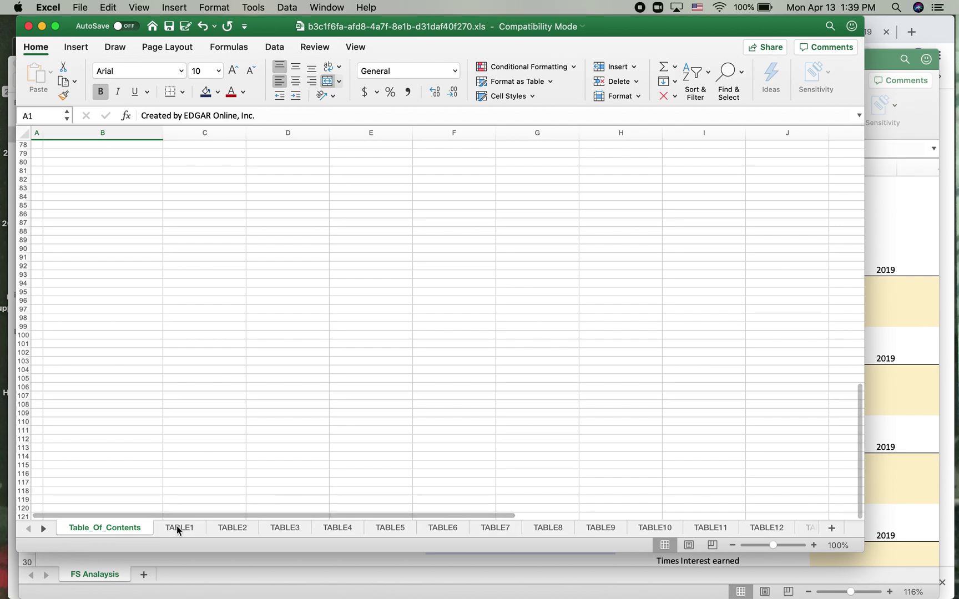
{"action": "left_click", "coordinate": [177, 524]}
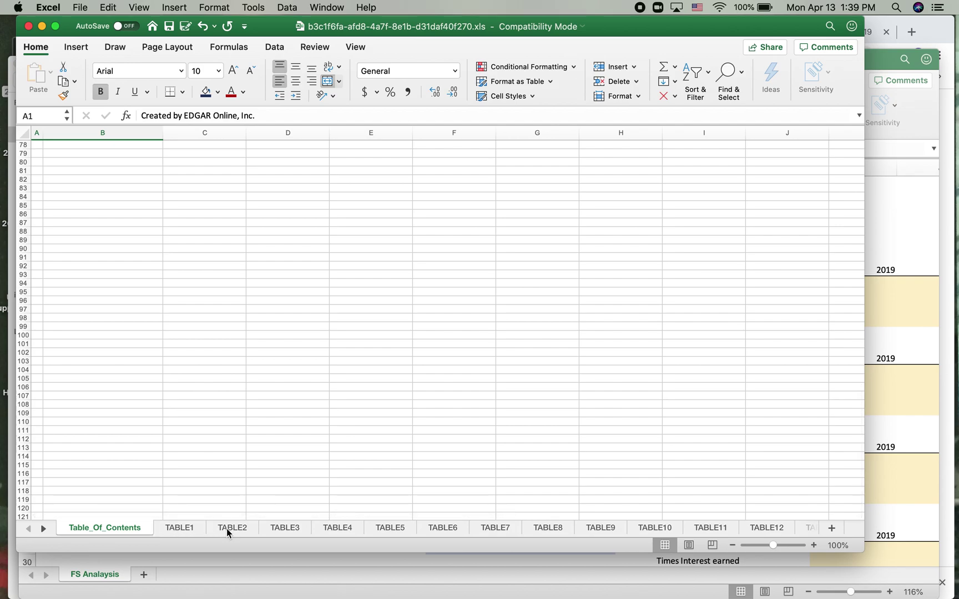
{"action": "left_click", "coordinate": [331, 528]}
{"action": "left_click", "coordinate": [44, 529]}
{"action": "left_click", "coordinate": [43, 530]}
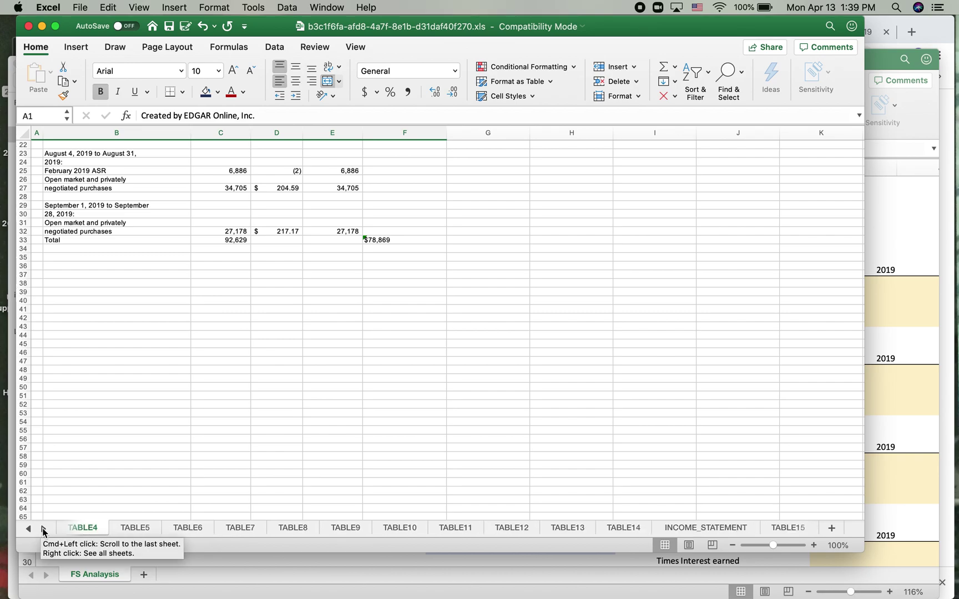
{"action": "left_click", "coordinate": [44, 530]}
{"action": "left_click", "coordinate": [44, 530]}
{"action": "left_click", "coordinate": [44, 530]}
{"action": "left_click", "coordinate": [44, 530]}
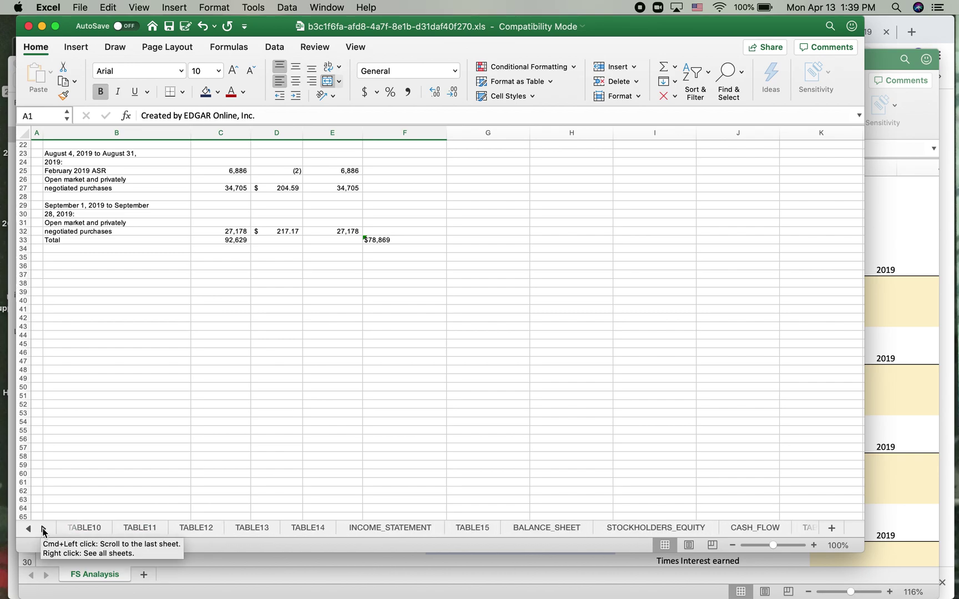
{"action": "left_click", "coordinate": [44, 530]}
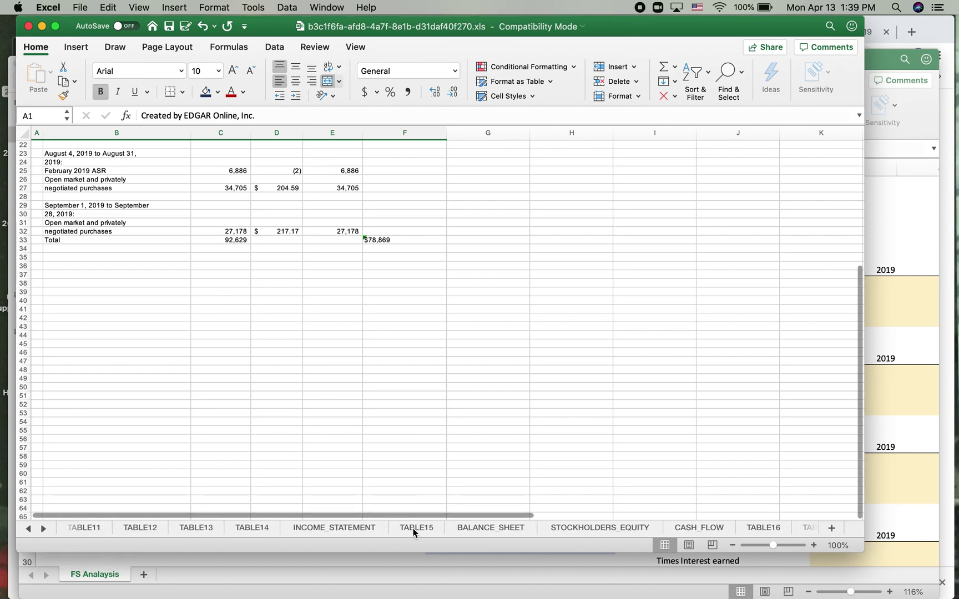
{"action": "left_click", "coordinate": [334, 530]}
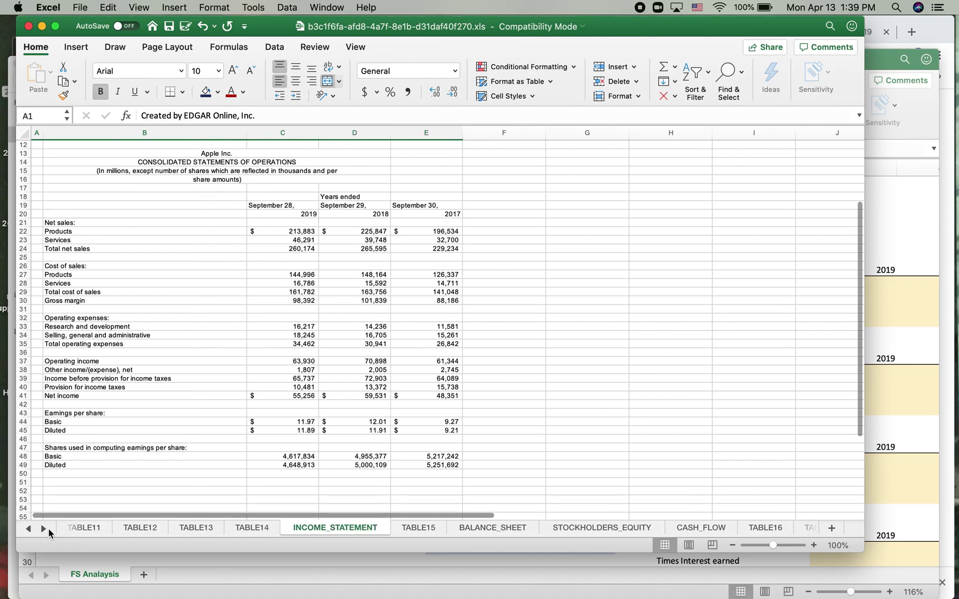
Check the INCOME_STATEMENT2 sheet, then return to INCOME_STATEMENT.
{"action": "left_click", "coordinate": [44, 529]}
{"action": "left_click", "coordinate": [44, 530]}
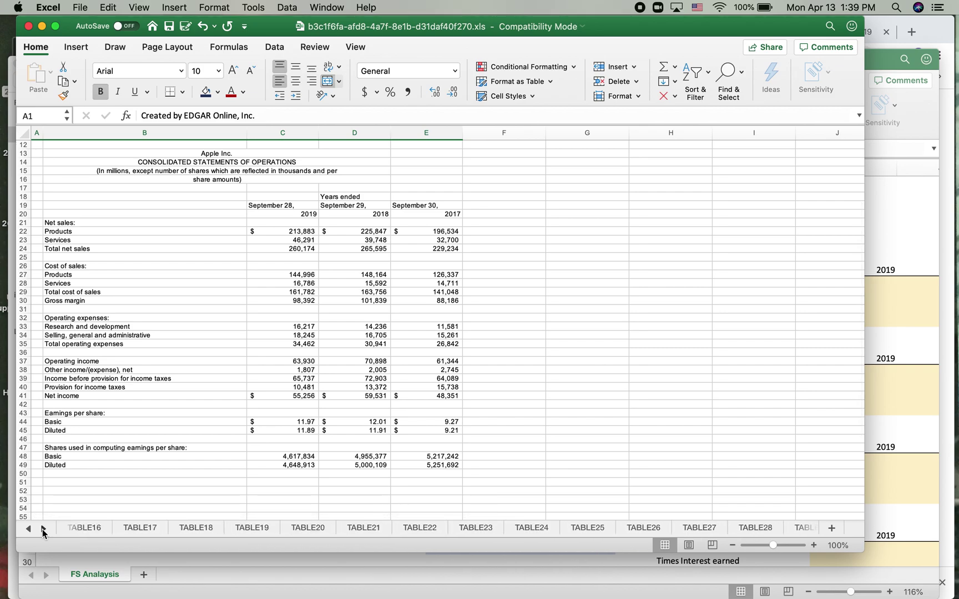
{"action": "left_click", "coordinate": [44, 530]}
{"action": "left_click", "coordinate": [44, 530]}
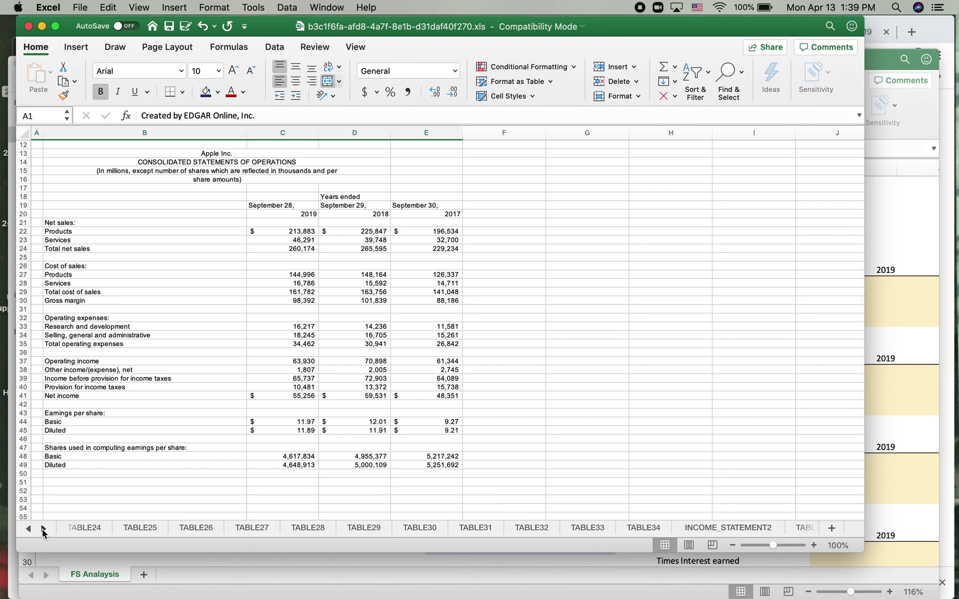
{"action": "left_click", "coordinate": [677, 529]}
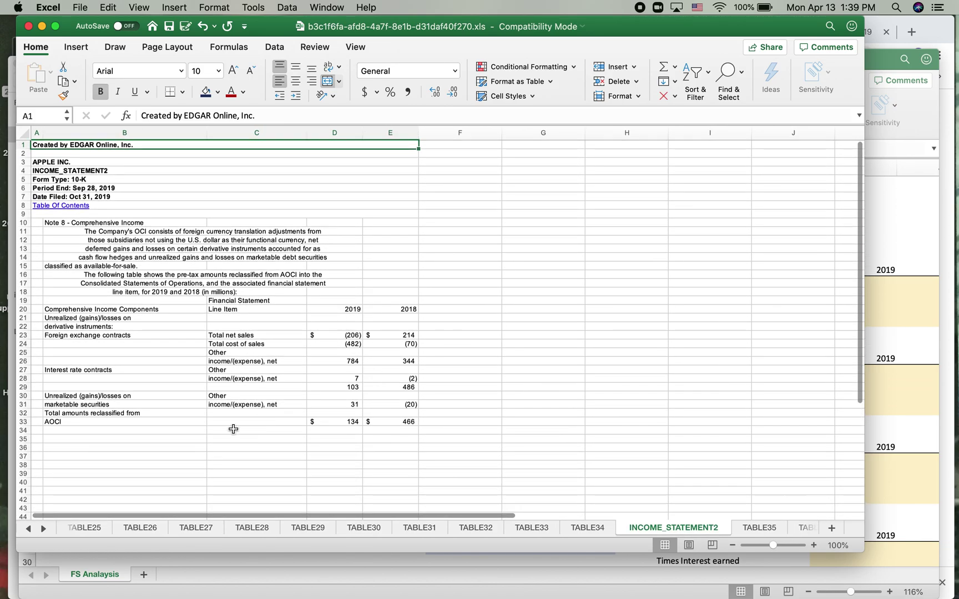
{"action": "left_click", "coordinate": [27, 528]}
{"action": "left_click", "coordinate": [28, 528]}
{"action": "left_click", "coordinate": [28, 529]}
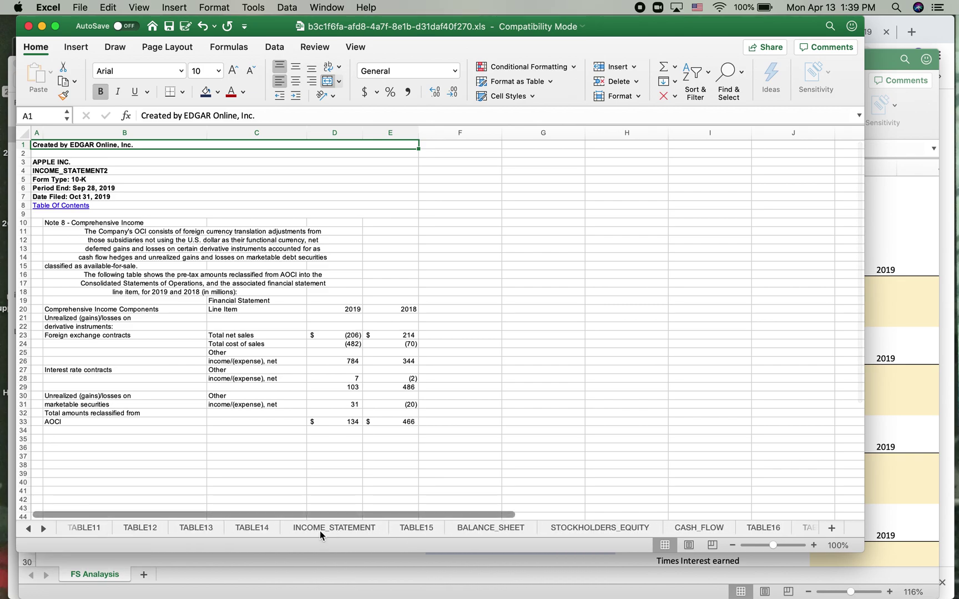
{"action": "left_click", "coordinate": [321, 534]}
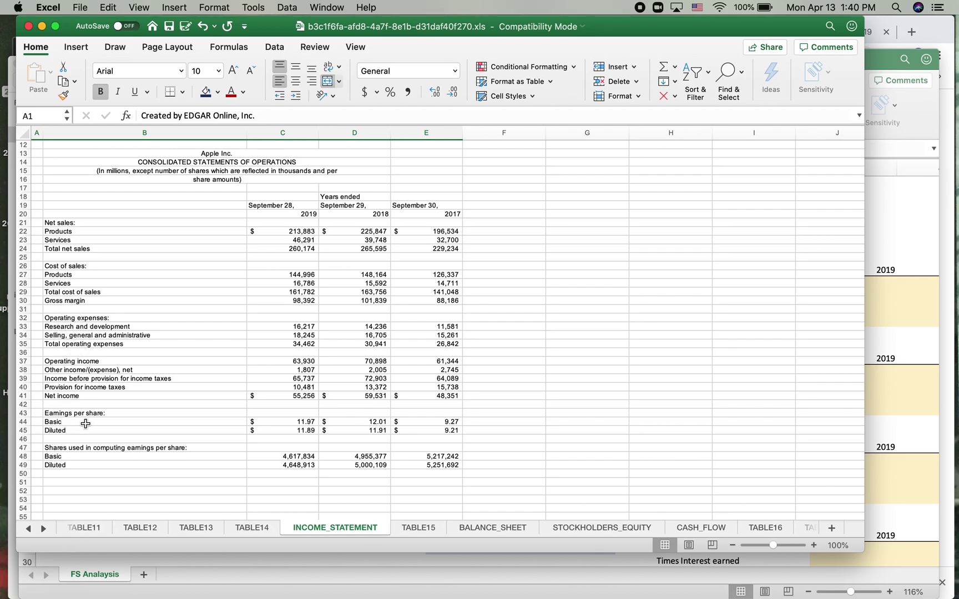
Copy Apple's income statement B21:D41 and paste it into the template at B8.
{"action": "mouse_move", "coordinate": [52, 223]}
{"action": "left_mouse_down"}
{"action": "mouse_move", "coordinate": [411, 278]}
{"action": "mouse_move", "coordinate": [358, 439]}
{"action": "mouse_move", "coordinate": [358, 395]}
{"action": "left_mouse_up"}
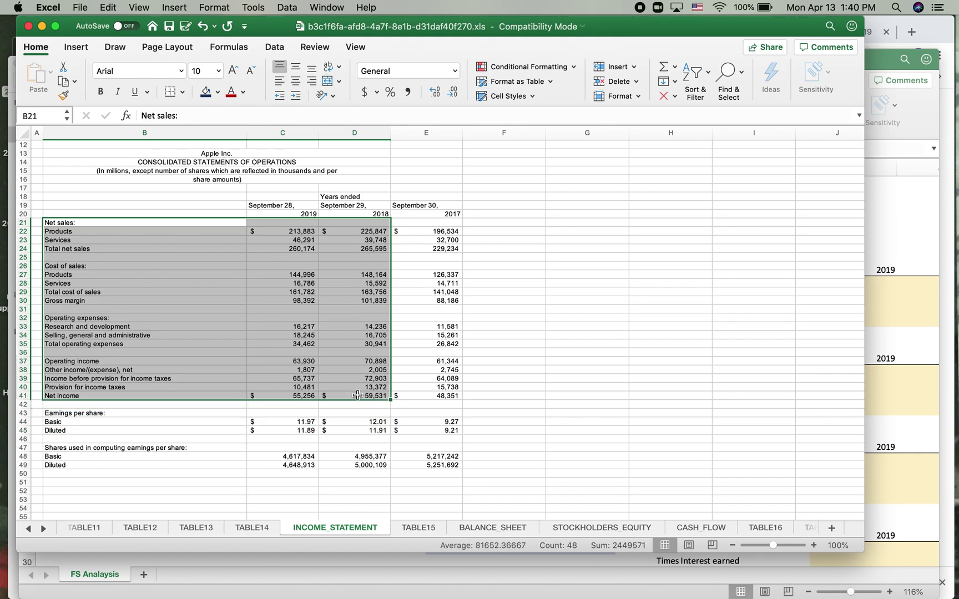
{"action": "key", "text": "super+c"}
{"action": "key", "text": "super+grave"}
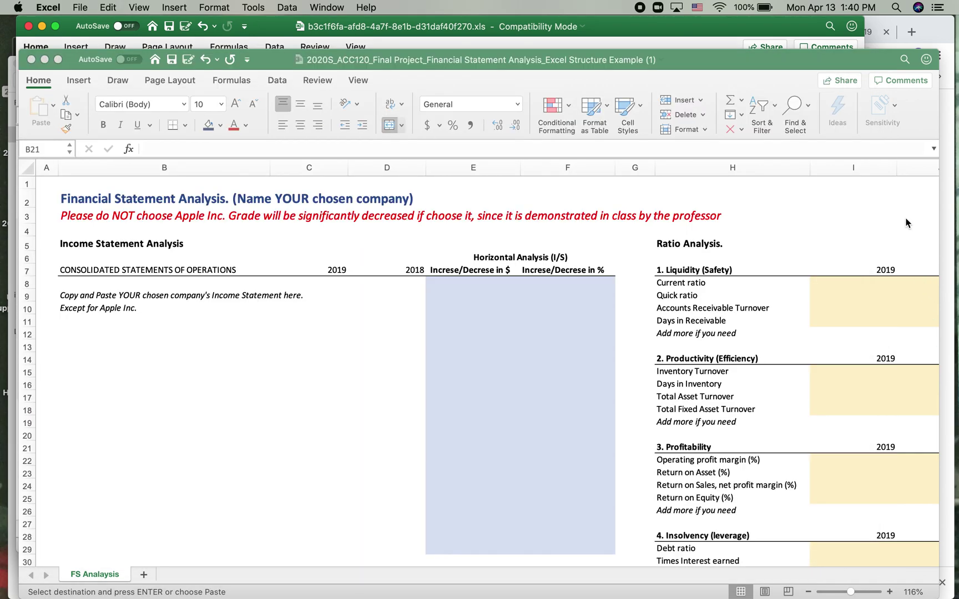
{"action": "left_click", "coordinate": [67, 282]}
{"action": "key", "text": "super+v"}
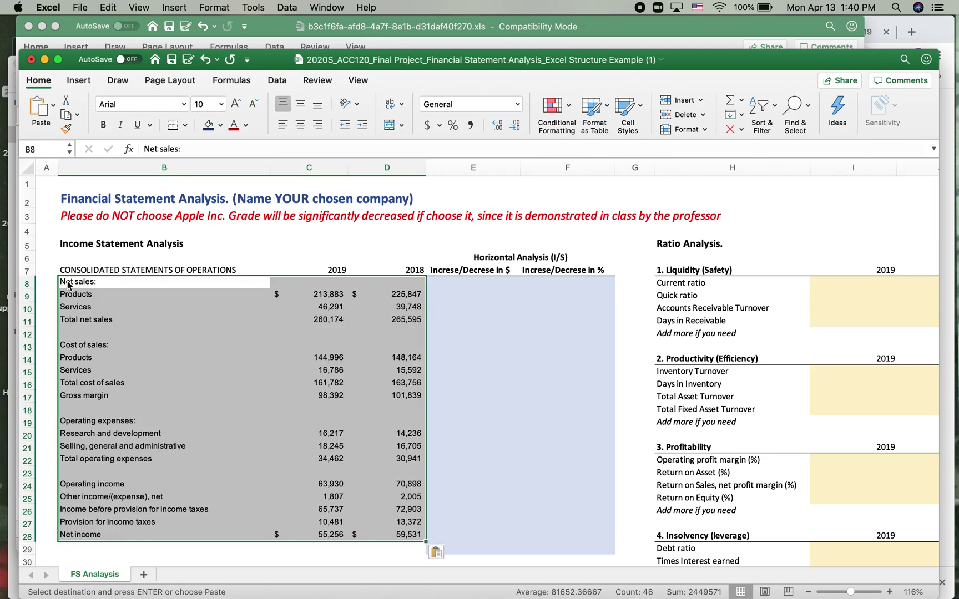
Check the pasted Gross margin, Operating expenses, Operating income and Net income rows.
{"action": "scroll", "coordinate": [276, 329], "scroll_direction": "down", "scroll_amount": 1}
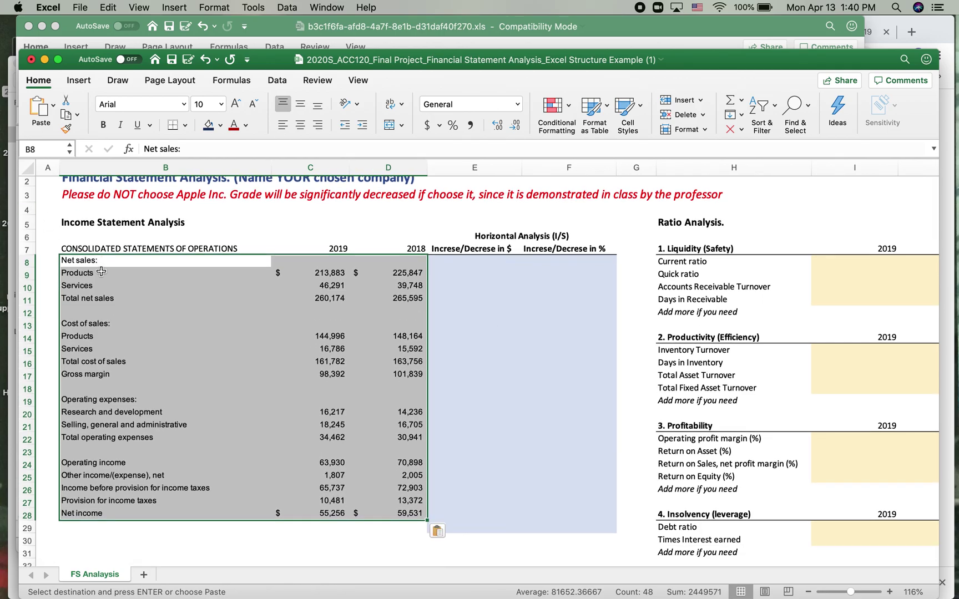
{"action": "left_click", "coordinate": [100, 325]}
{"action": "left_click", "coordinate": [88, 379]}
{"action": "left_click", "coordinate": [87, 400]}
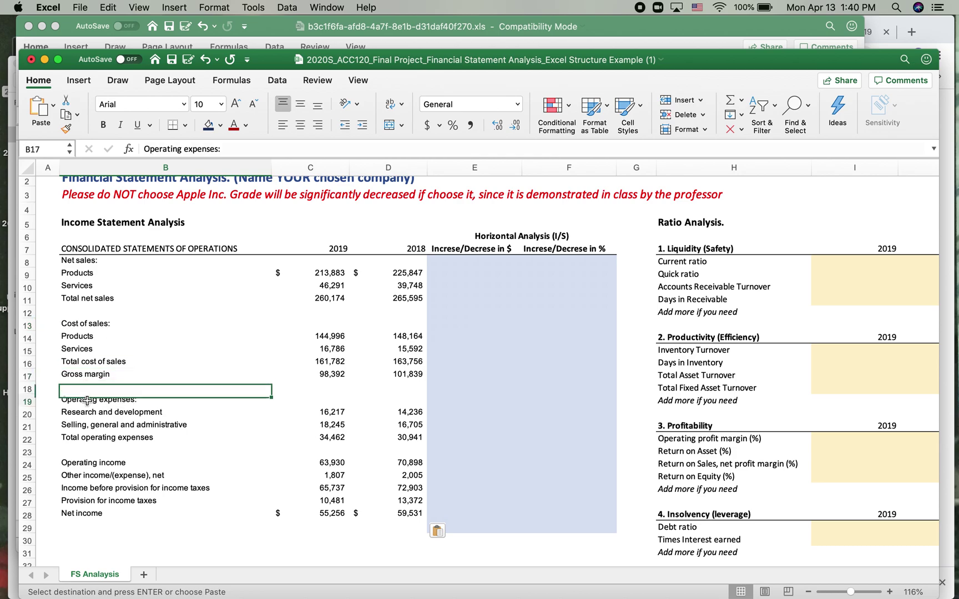
{"action": "left_click", "coordinate": [81, 464]}
{"action": "left_click", "coordinate": [80, 516]}
{"action": "scroll", "coordinate": [259, 498], "scroll_direction": "down", "scroll_amount": 3}
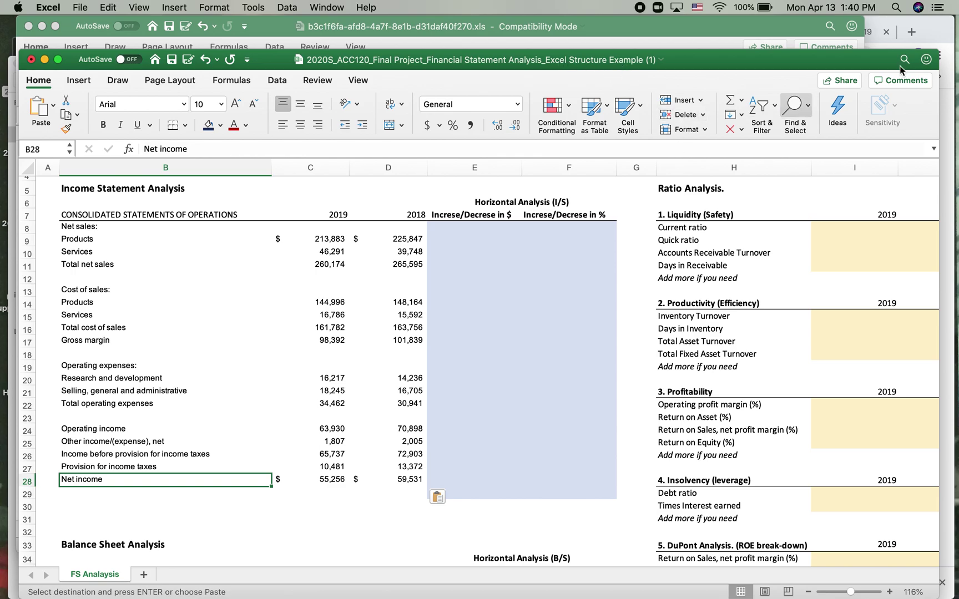
{"action": "left_click", "coordinate": [943, 24]}
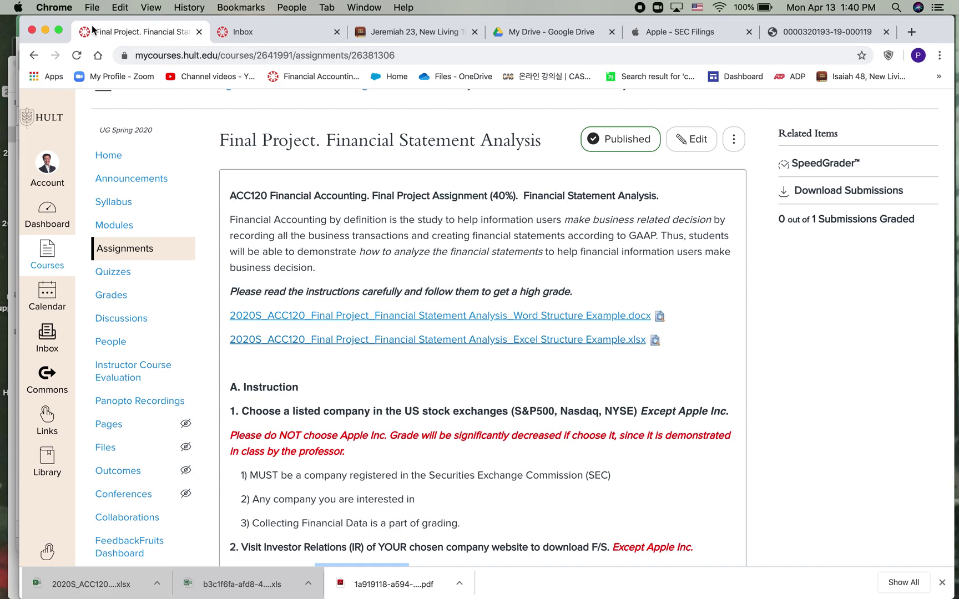
Open the 10-K workbook's BALANCE_SHEET sheet and select the current assets block.
{"action": "left_click_drag", "start_coordinate": [65, 21], "coordinate": [130, 22]}
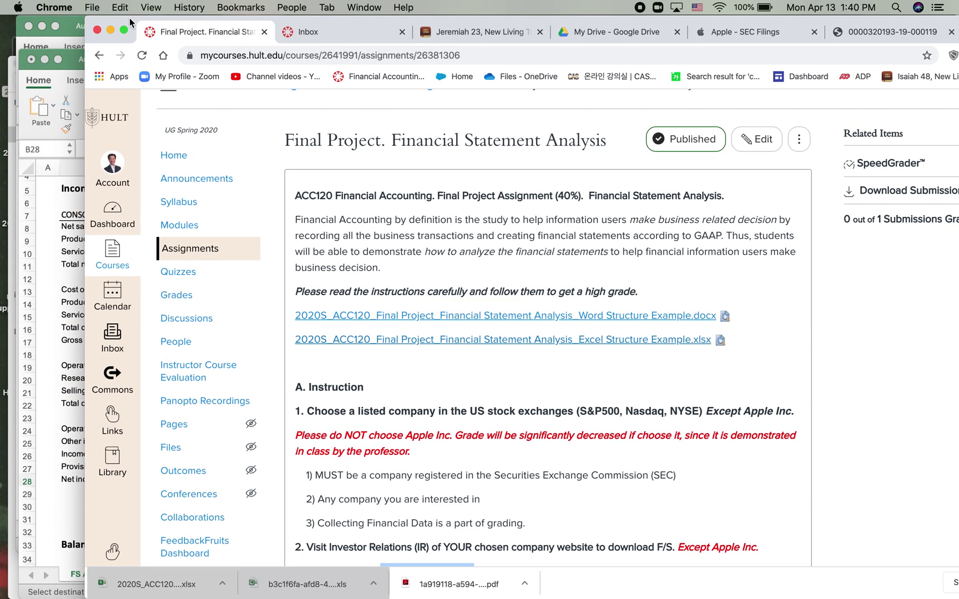
{"action": "left_click", "coordinate": [68, 58]}
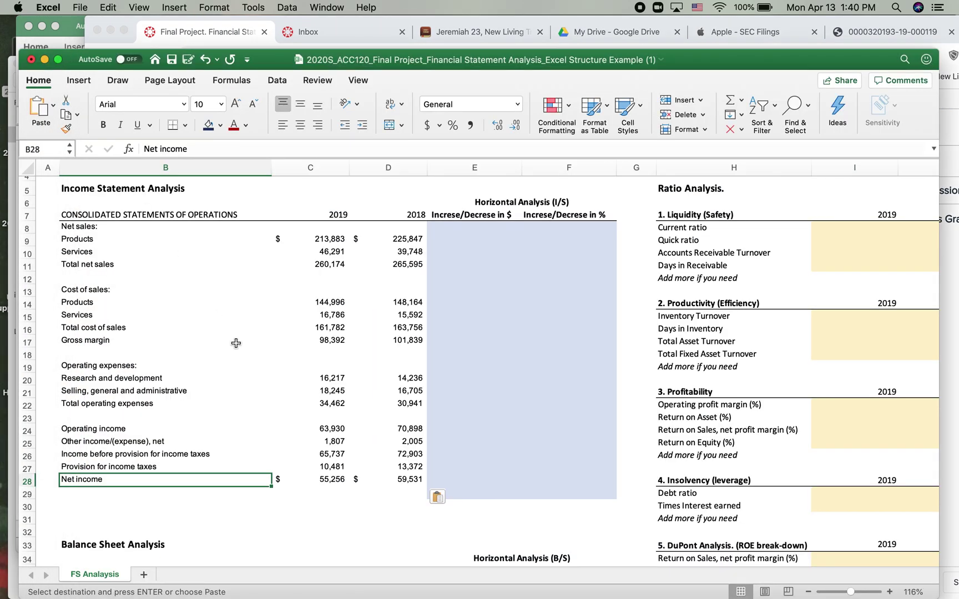
{"action": "left_click", "coordinate": [65, 20]}
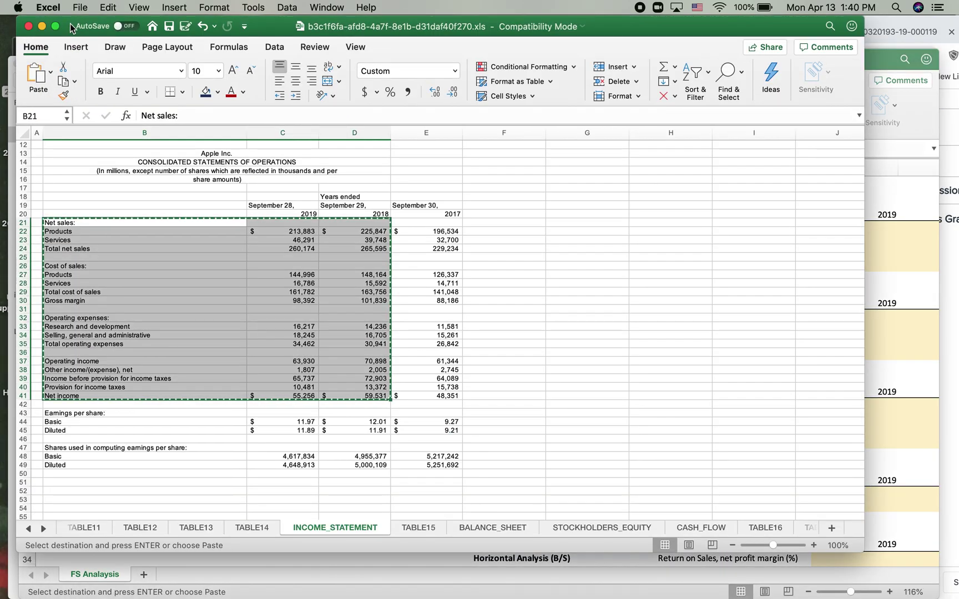
{"action": "left_click", "coordinate": [492, 528]}
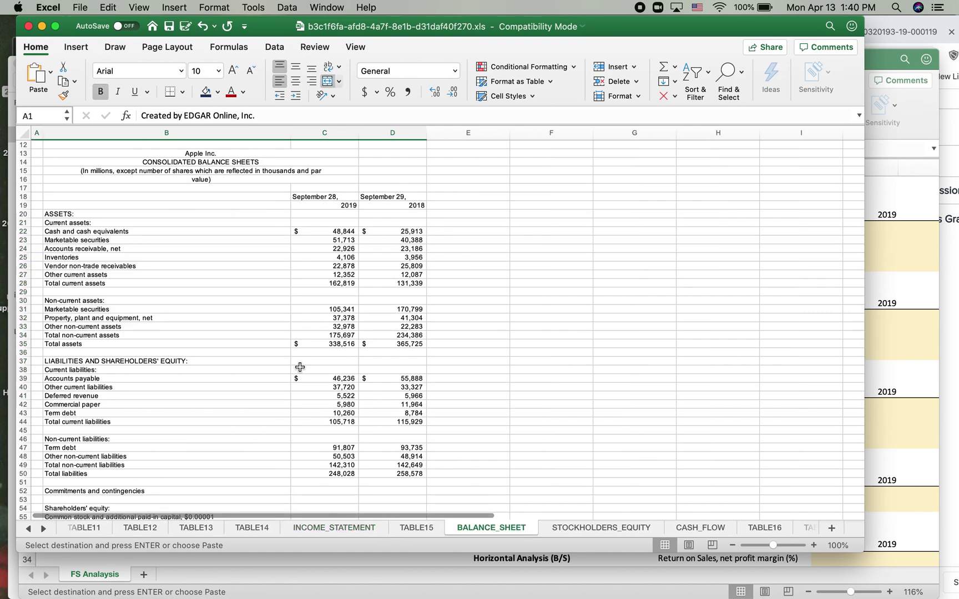
{"action": "left_click", "coordinate": [62, 213]}
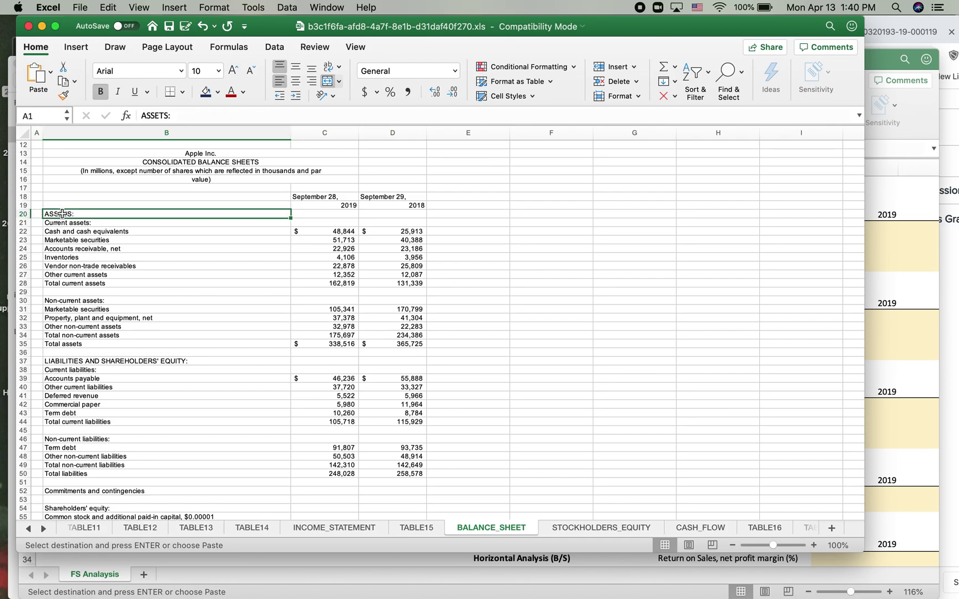
{"action": "left_click_drag", "start_coordinate": [69, 213], "coordinate": [315, 276]}
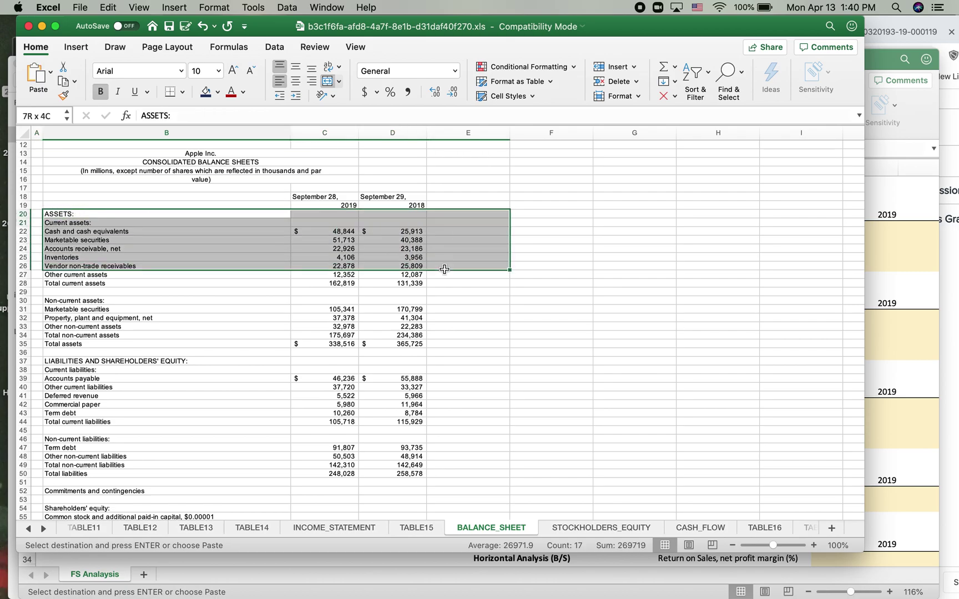
{"action": "left_click", "coordinate": [64, 249]}
Select the whole balance sheet B20:D61, labels and figures, then return to the template.
{"action": "scroll", "coordinate": [69, 237], "scroll_direction": "up", "scroll_amount": 5, "text": "ctrl"}
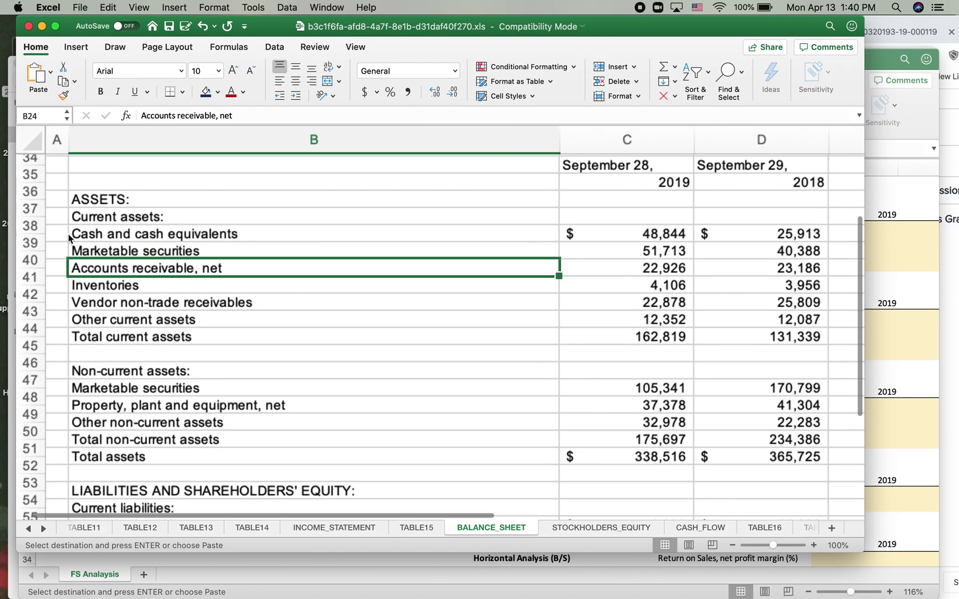
{"action": "scroll", "coordinate": [69, 237], "scroll_direction": "down", "scroll_amount": 2}
{"action": "scroll", "coordinate": [69, 237], "scroll_direction": "down", "scroll_amount": 3}
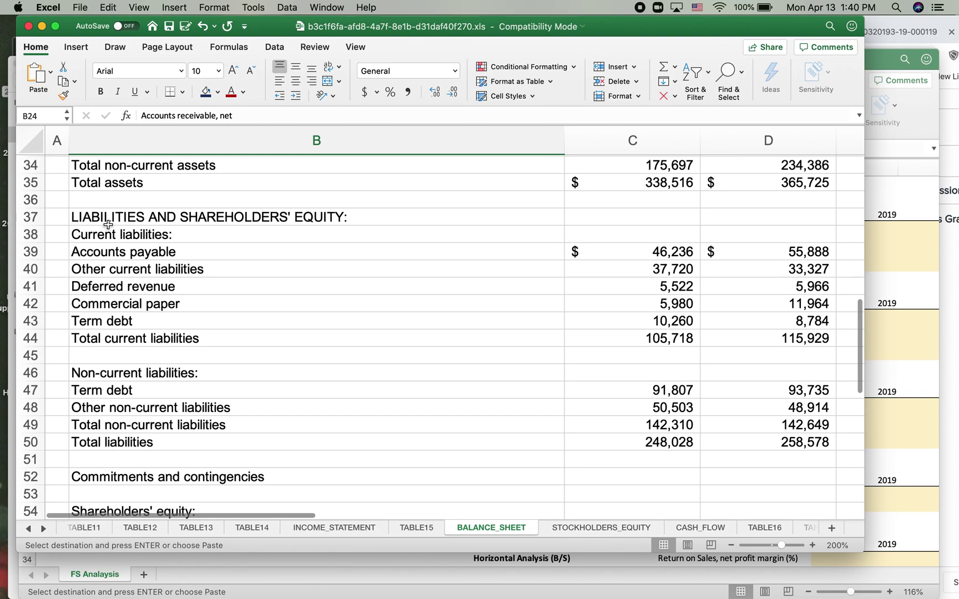
{"action": "scroll", "coordinate": [123, 228], "scroll_direction": "down", "scroll_amount": 2}
{"action": "scroll", "coordinate": [145, 227], "scroll_direction": "down", "scroll_amount": 4}
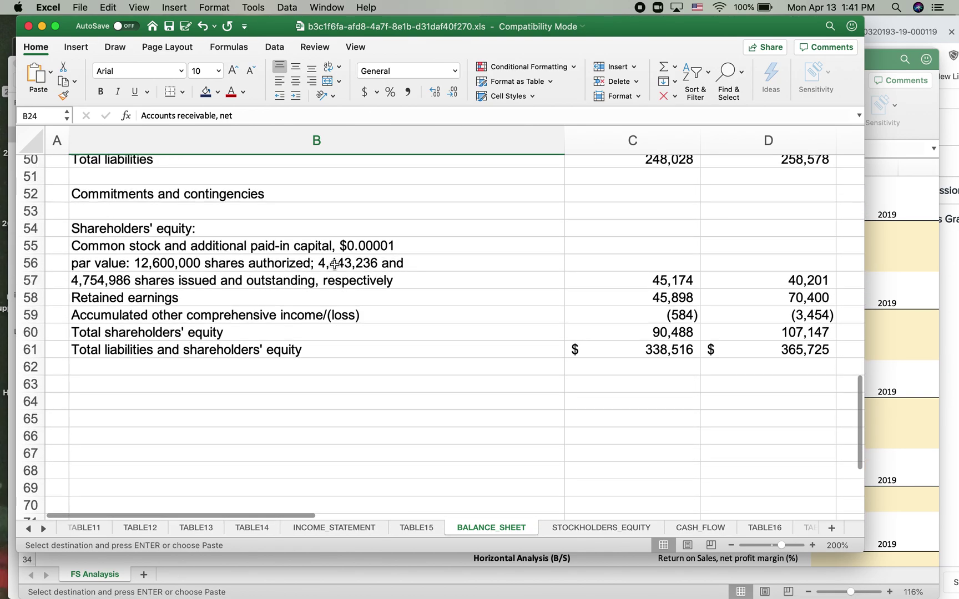
{"action": "scroll", "coordinate": [324, 279], "scroll_direction": "down", "scroll_amount": 3, "text": "ctrl"}
{"action": "scroll", "coordinate": [324, 279], "scroll_direction": "up", "scroll_amount": 4}
{"action": "scroll", "coordinate": [324, 279], "scroll_direction": "up", "scroll_amount": 4}
{"action": "scroll", "coordinate": [324, 279], "scroll_direction": "down", "scroll_amount": 1}
{"action": "scroll", "coordinate": [325, 282], "scroll_direction": "down", "scroll_amount": 2}
{"action": "mouse_move", "coordinate": [69, 236]}
{"action": "left_mouse_down"}
{"action": "mouse_move", "coordinate": [466, 392]}
{"action": "mouse_move", "coordinate": [473, 549]}
{"action": "mouse_move", "coordinate": [477, 497]}
{"action": "left_mouse_up"}
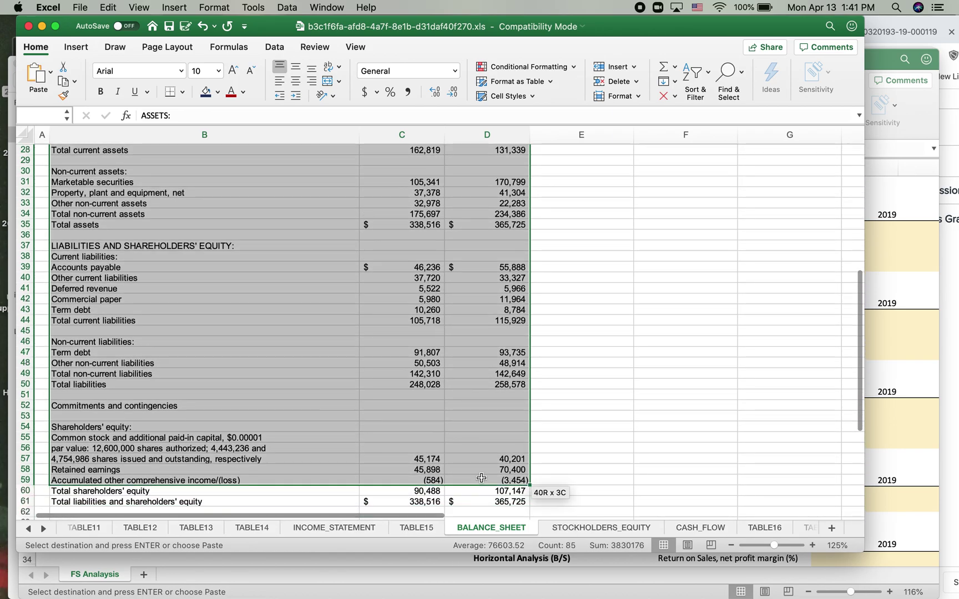
{"action": "scroll", "coordinate": [500, 332], "scroll_direction": "up", "scroll_amount": 5}
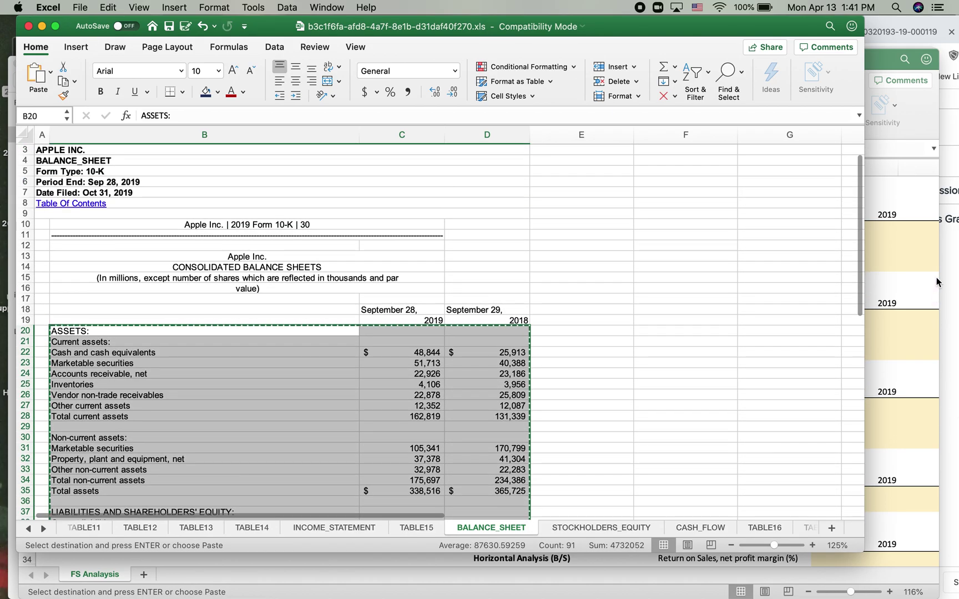
{"action": "left_click", "coordinate": [900, 197]}
Paste Apple's balance sheet into the Balance Sheet Analysis section at cell B36.
{"action": "scroll", "coordinate": [222, 410], "scroll_direction": "down", "scroll_amount": 5}
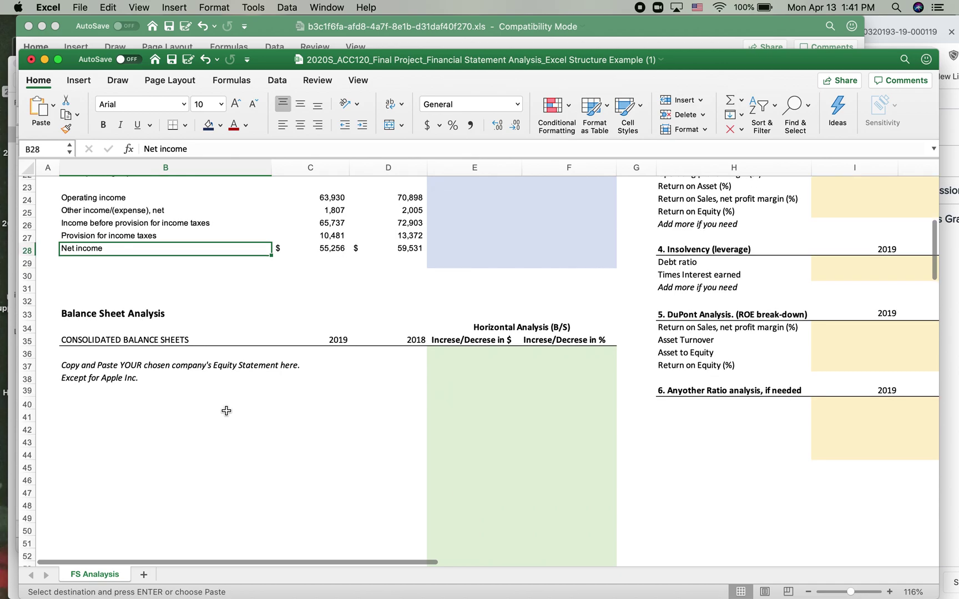
{"action": "left_click_drag", "start_coordinate": [69, 353], "coordinate": [403, 381]}
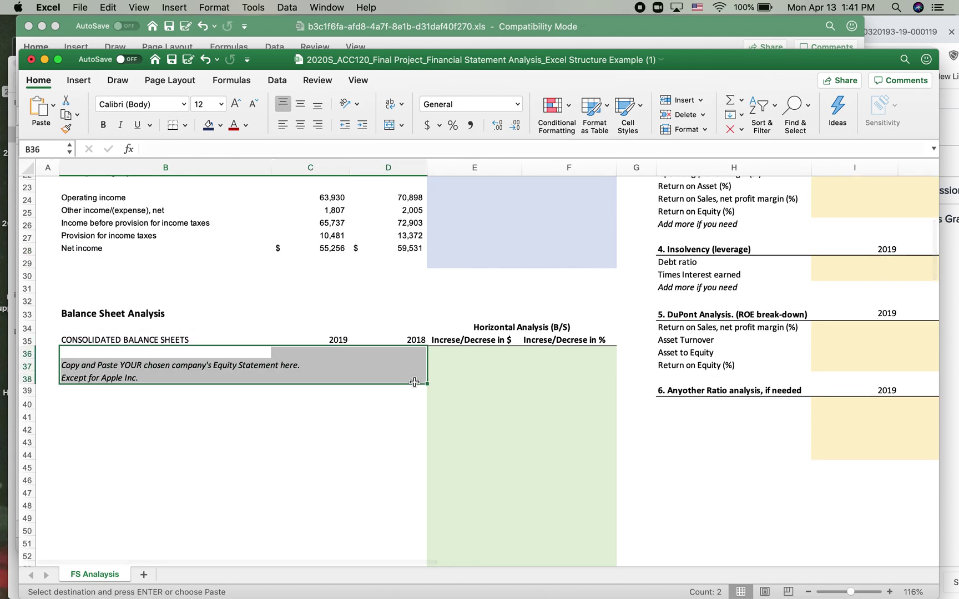
{"action": "left_click", "coordinate": [205, 379]}
{"action": "left_click", "coordinate": [77, 352]}
{"action": "key", "text": "super+v"}
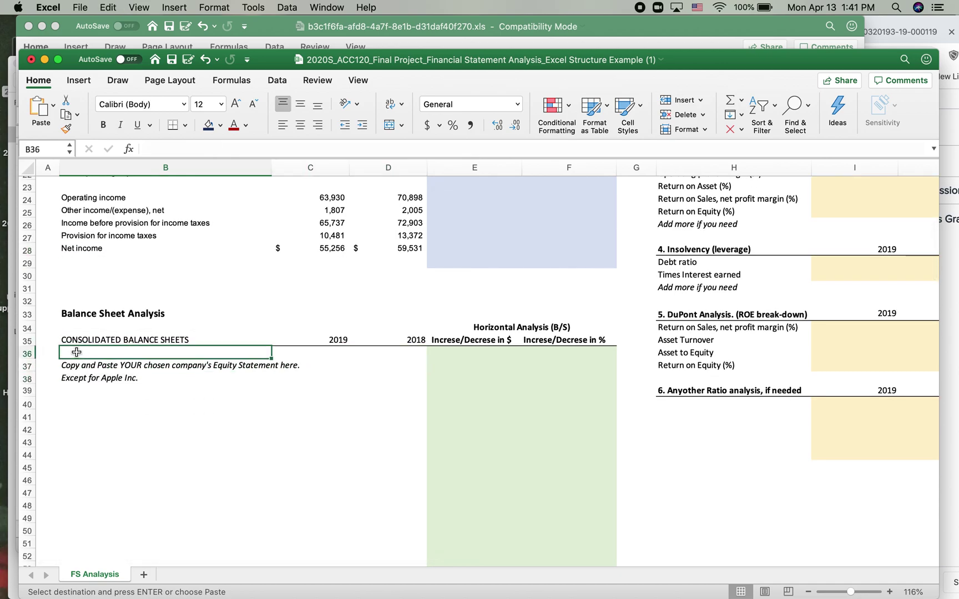
Review the pasted balance sheet, paste it once more, and deselect the block.
{"action": "scroll", "coordinate": [264, 451], "scroll_direction": "down", "scroll_amount": 7}
{"action": "scroll", "coordinate": [264, 451], "scroll_direction": "down", "scroll_amount": 5}
{"action": "scroll", "coordinate": [264, 452], "scroll_direction": "down", "scroll_amount": 2}
{"action": "scroll", "coordinate": [264, 451], "scroll_direction": "up", "scroll_amount": 4}
{"action": "scroll", "coordinate": [263, 451], "scroll_direction": "up", "scroll_amount": 10}
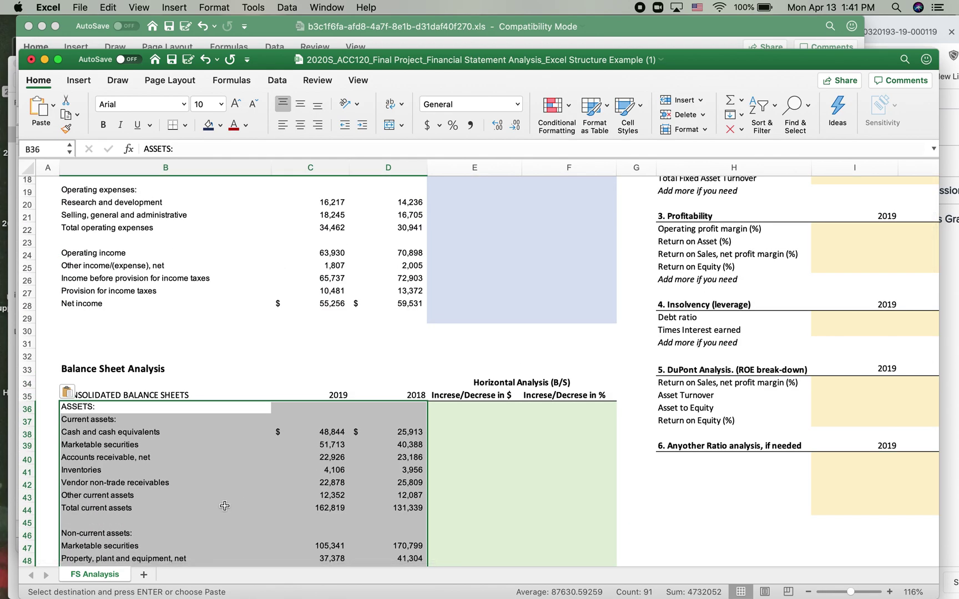
{"action": "scroll", "coordinate": [229, 474], "scroll_direction": "down", "scroll_amount": 6}
{"action": "scroll", "coordinate": [229, 474], "scroll_direction": "down", "scroll_amount": 1}
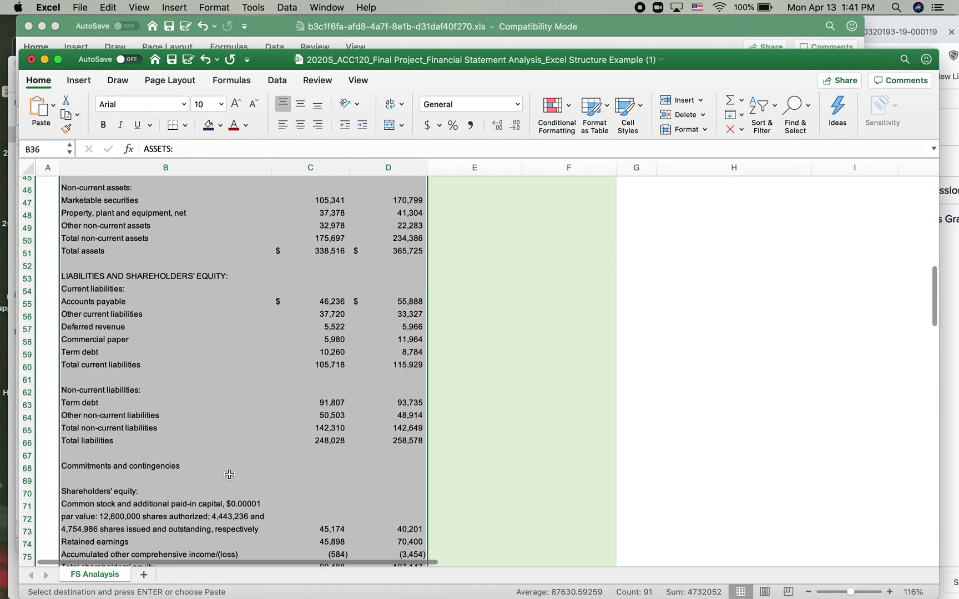
{"action": "scroll", "coordinate": [229, 474], "scroll_direction": "down", "scroll_amount": 2}
{"action": "scroll", "coordinate": [229, 474], "scroll_direction": "up", "scroll_amount": 5}
{"action": "key", "text": "super+v"}
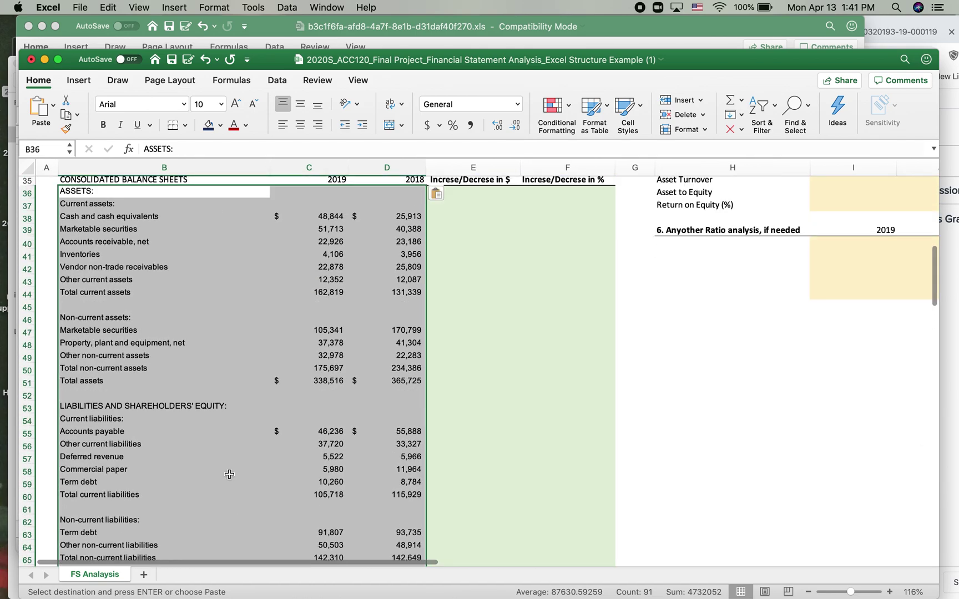
{"action": "left_click", "coordinate": [453, 413]}
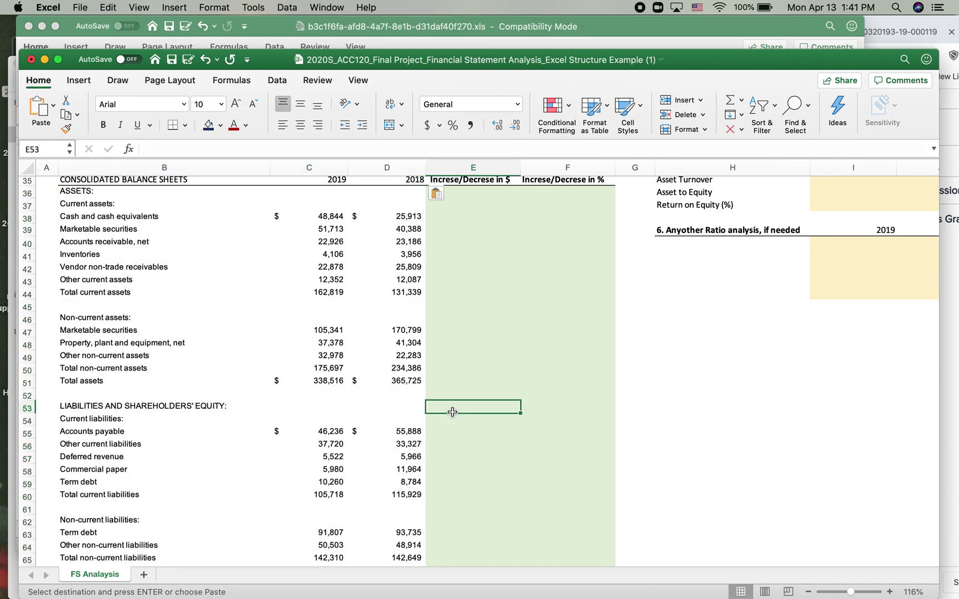
{"action": "left_click", "coordinate": [472, 381]}
Clear the analysis-column selection and select cell B88 in the cash flow section.
{"action": "scroll", "coordinate": [558, 382], "scroll_direction": "up", "scroll_amount": 10}
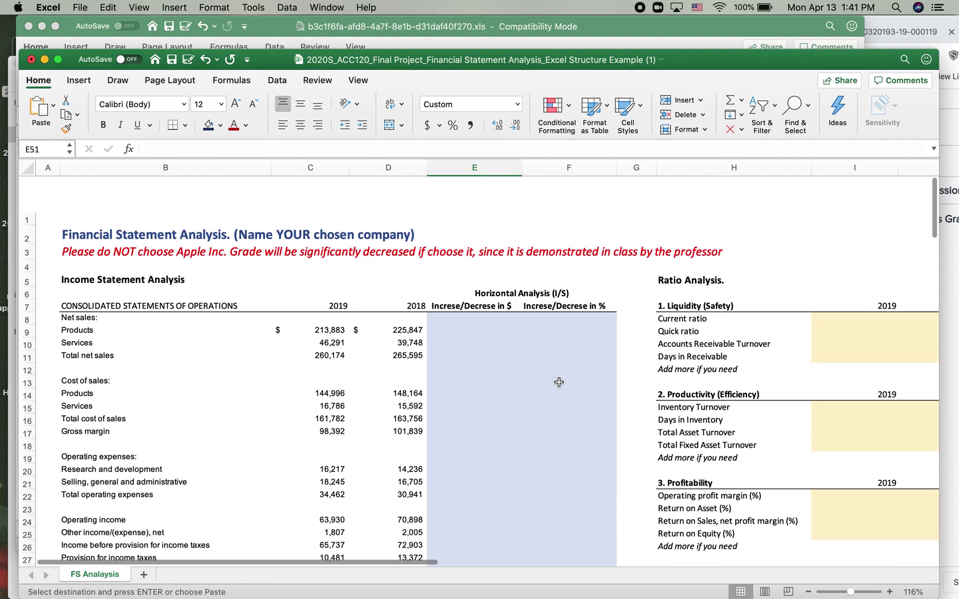
{"action": "scroll", "coordinate": [610, 366], "scroll_direction": "right", "scroll_amount": 3}
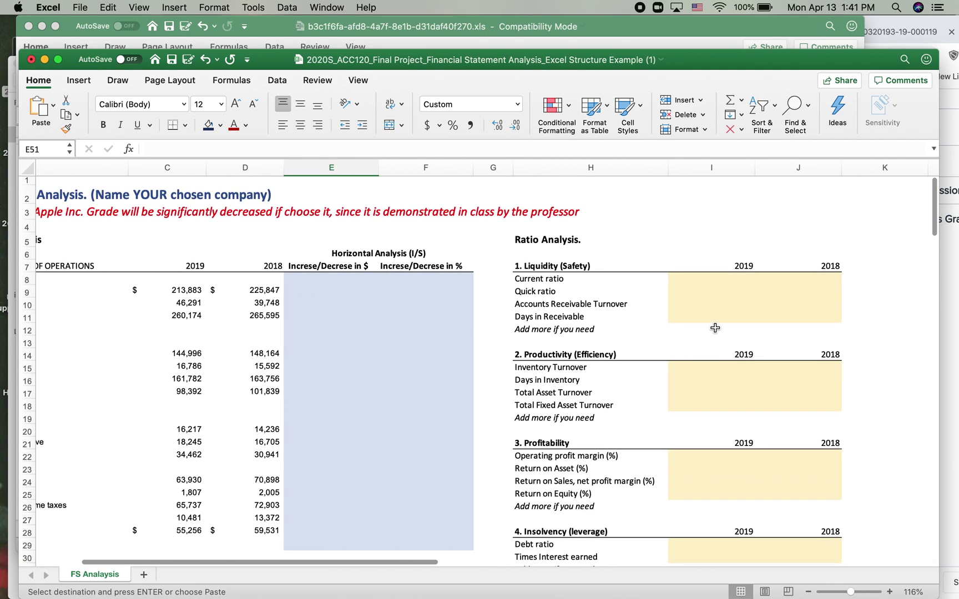
{"action": "left_click", "coordinate": [357, 409]}
{"action": "left_click", "coordinate": [419, 411]}
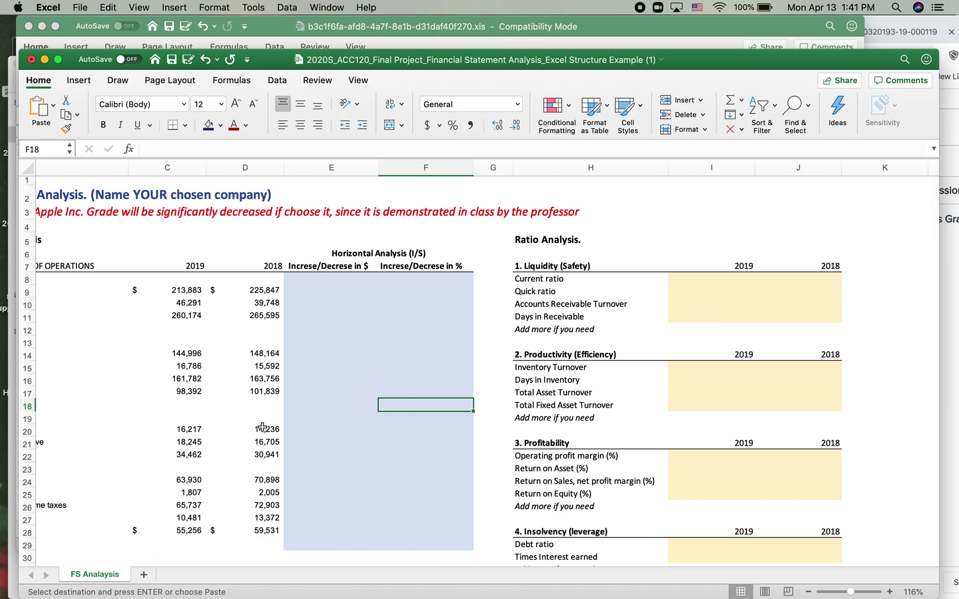
{"action": "scroll", "coordinate": [262, 427], "scroll_direction": "left", "scroll_amount": 5}
{"action": "scroll", "coordinate": [264, 427], "scroll_direction": "down", "scroll_amount": 5}
{"action": "scroll", "coordinate": [272, 443], "scroll_direction": "down", "scroll_amount": 10}
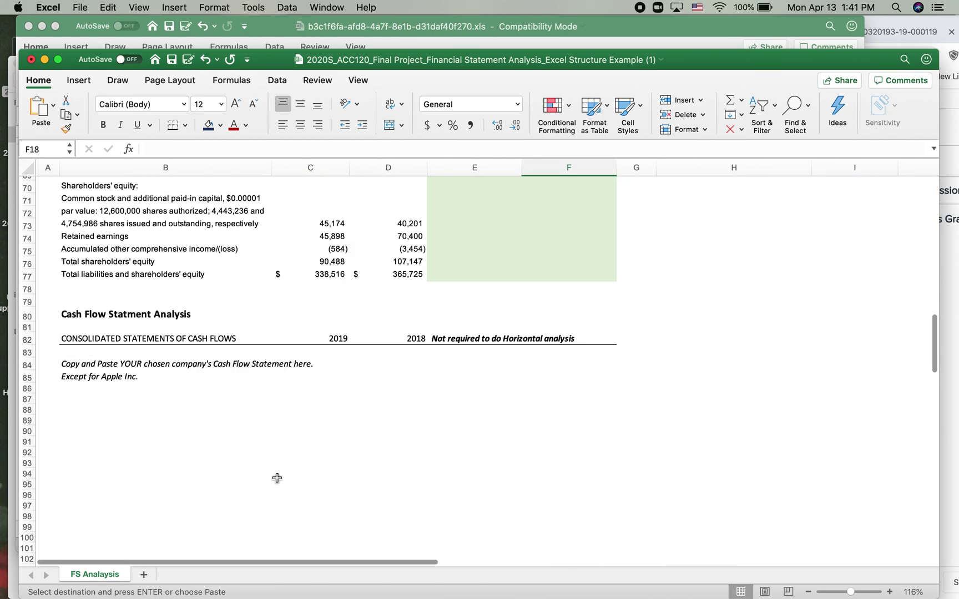
{"action": "left_click", "coordinate": [165, 377]}
{"action": "left_click", "coordinate": [165, 411]}
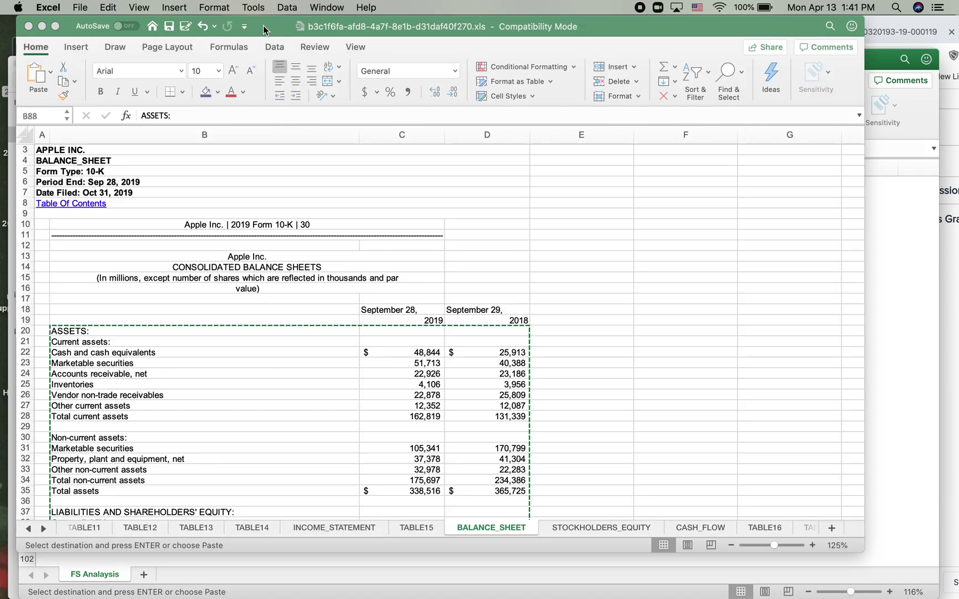
Bring the 10-K workbook's CASH_FLOW sheet forward at its first line item.
{"action": "left_click_drag", "start_coordinate": [264, 26], "coordinate": [316, 26]}
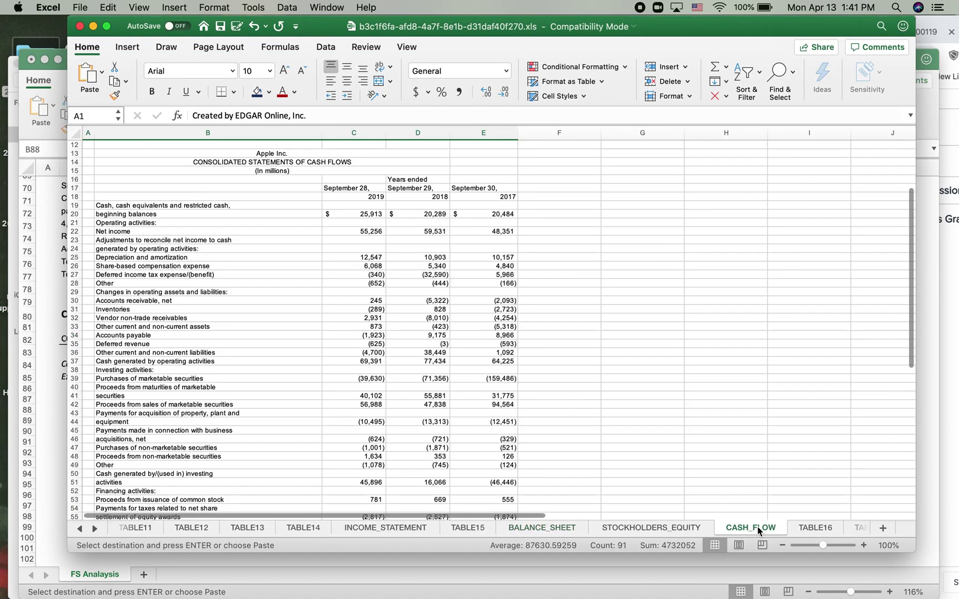
{"action": "scroll", "coordinate": [545, 407], "scroll_direction": "up", "scroll_amount": 3}
{"action": "scroll", "coordinate": [546, 407], "scroll_direction": "up", "scroll_amount": 2}
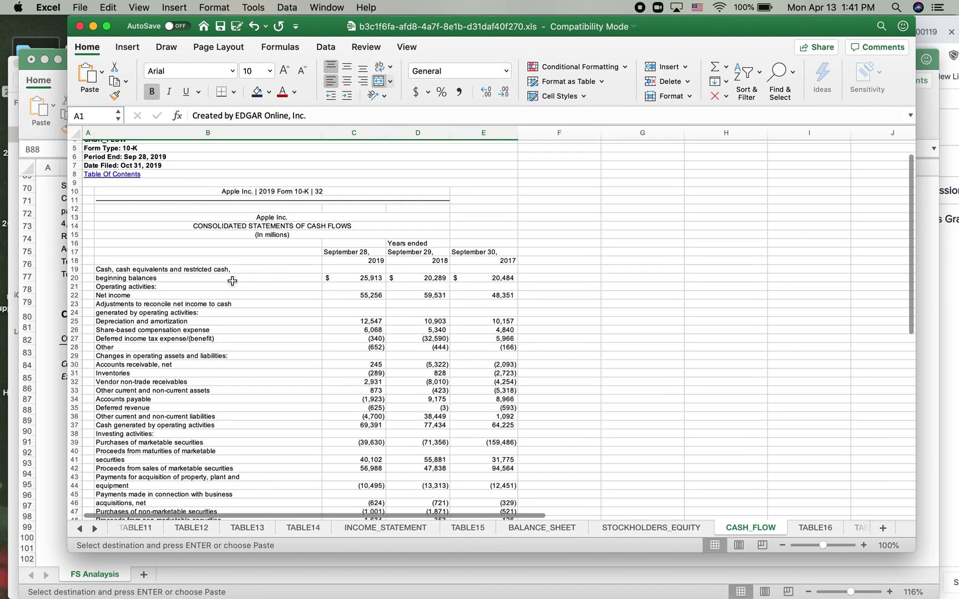
{"action": "left_click", "coordinate": [123, 272]}
{"action": "scroll", "coordinate": [119, 262], "scroll_direction": "up", "scroll_amount": 5}
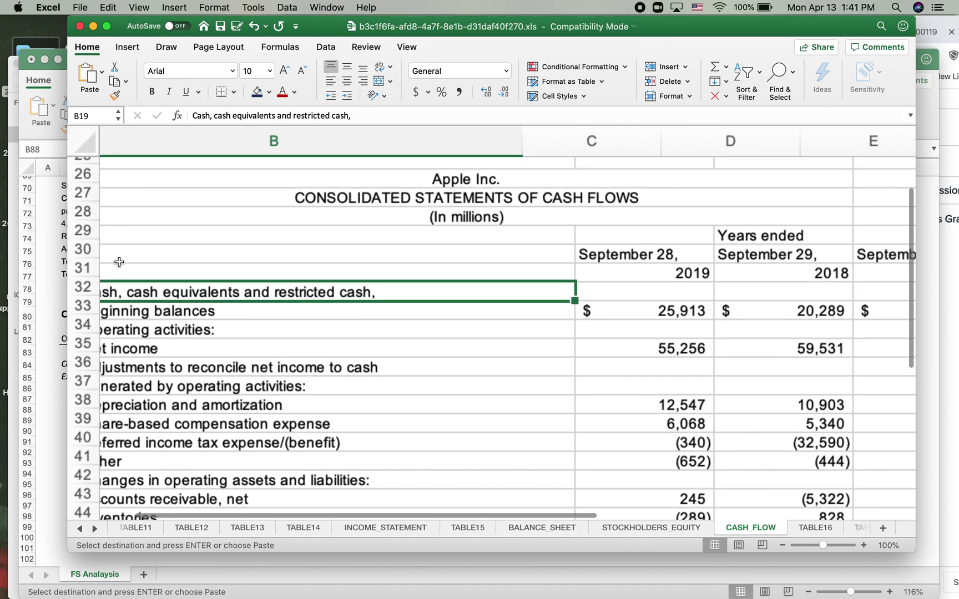
{"action": "scroll", "coordinate": [122, 265], "scroll_direction": "down", "scroll_amount": 1}
{"action": "scroll", "coordinate": [133, 277], "scroll_direction": "down", "scroll_amount": 5}
{"action": "scroll", "coordinate": [148, 289], "scroll_direction": "down", "scroll_amount": 1}
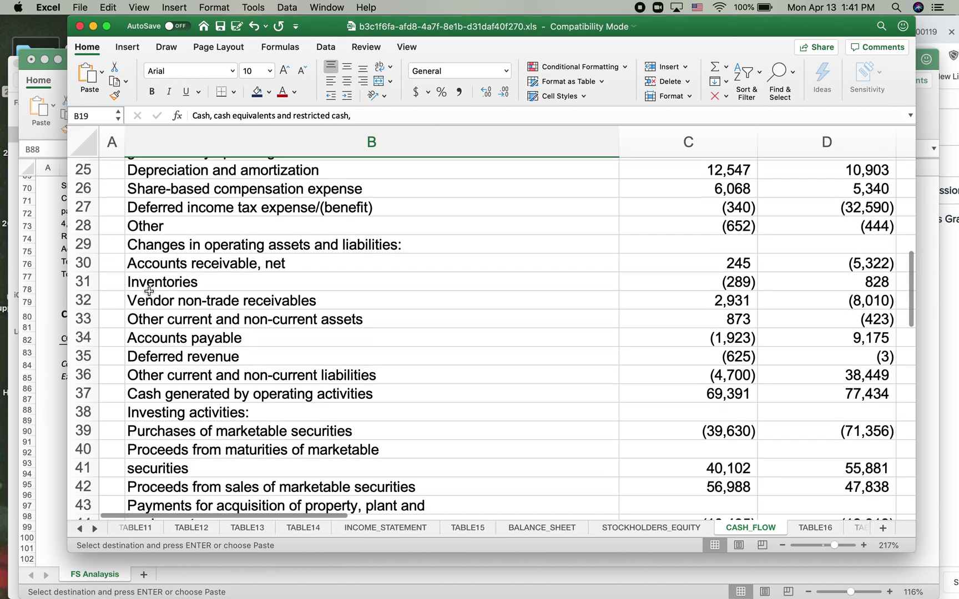
Look through the cash flow statement's operating, investing and financing activities rows.
{"action": "left_click", "coordinate": [129, 263]}
{"action": "left_click", "coordinate": [142, 244]}
{"action": "scroll", "coordinate": [141, 373], "scroll_direction": "down", "scroll_amount": 3}
{"action": "scroll", "coordinate": [144, 360], "scroll_direction": "down", "scroll_amount": 1}
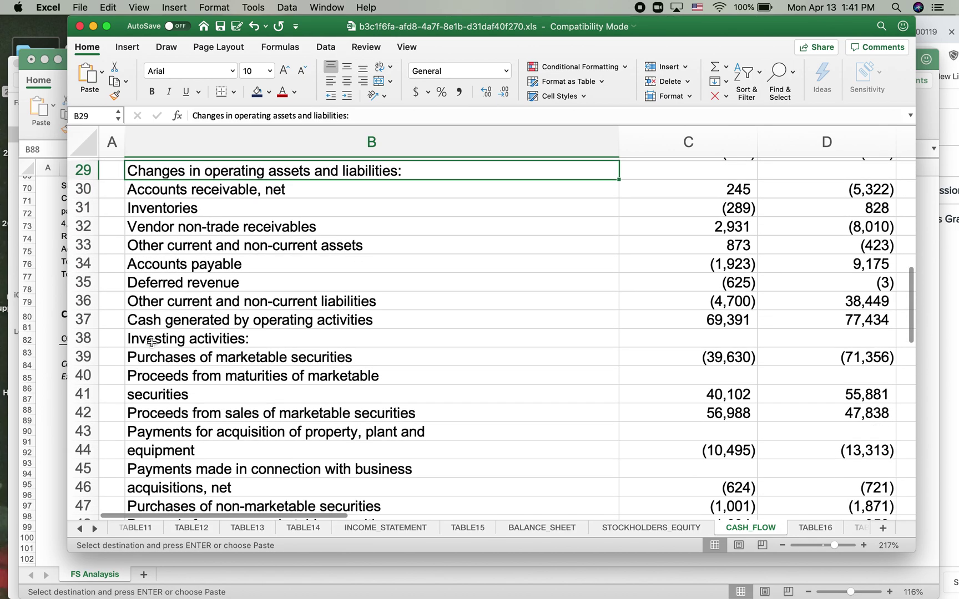
{"action": "left_click", "coordinate": [151, 337]}
{"action": "scroll", "coordinate": [152, 341], "scroll_direction": "down", "scroll_amount": 1}
{"action": "scroll", "coordinate": [151, 341], "scroll_direction": "down", "scroll_amount": 4}
{"action": "scroll", "coordinate": [139, 352], "scroll_direction": "down", "scroll_amount": 5}
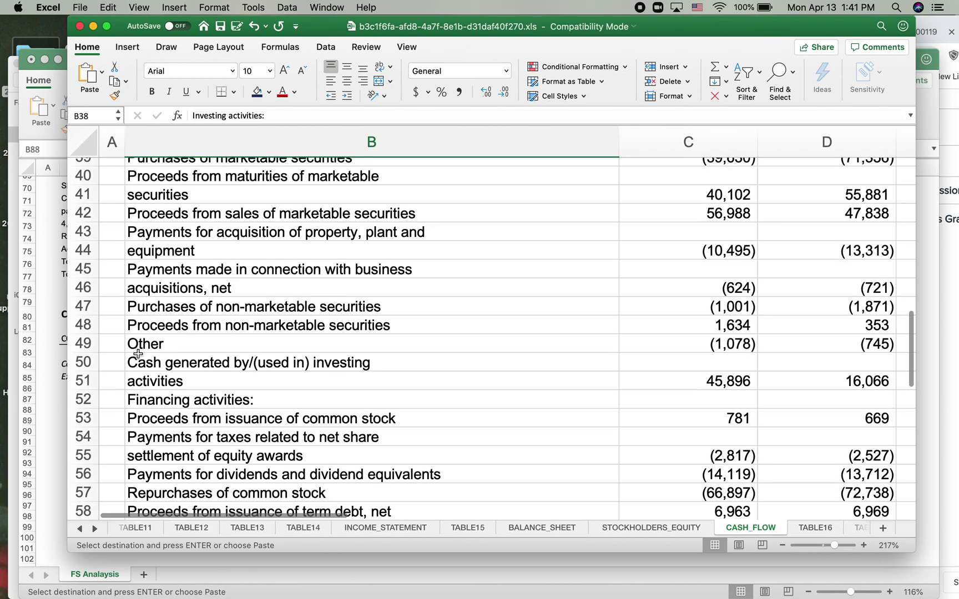
{"action": "left_click", "coordinate": [139, 401]}
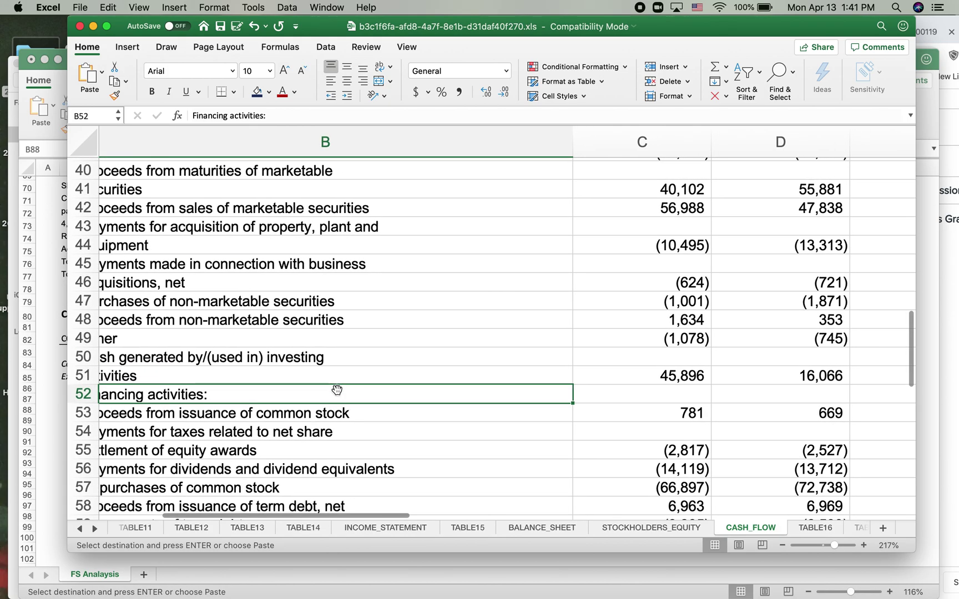
{"action": "scroll", "coordinate": [337, 390], "scroll_direction": "up", "scroll_amount": 10}
{"action": "scroll", "coordinate": [336, 390], "scroll_direction": "up", "scroll_amount": 4}
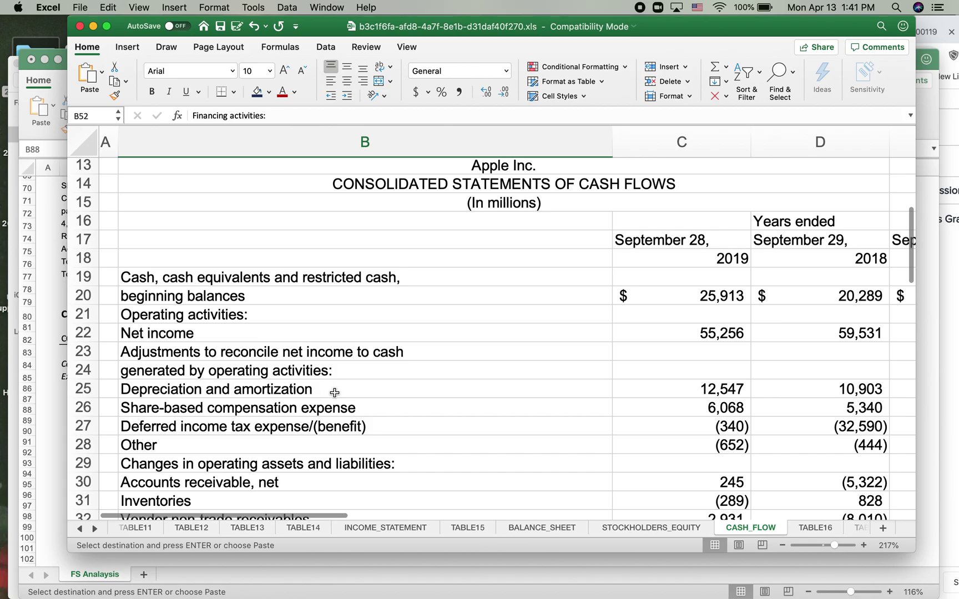
{"action": "scroll", "coordinate": [334, 394], "scroll_direction": "up", "scroll_amount": 3}
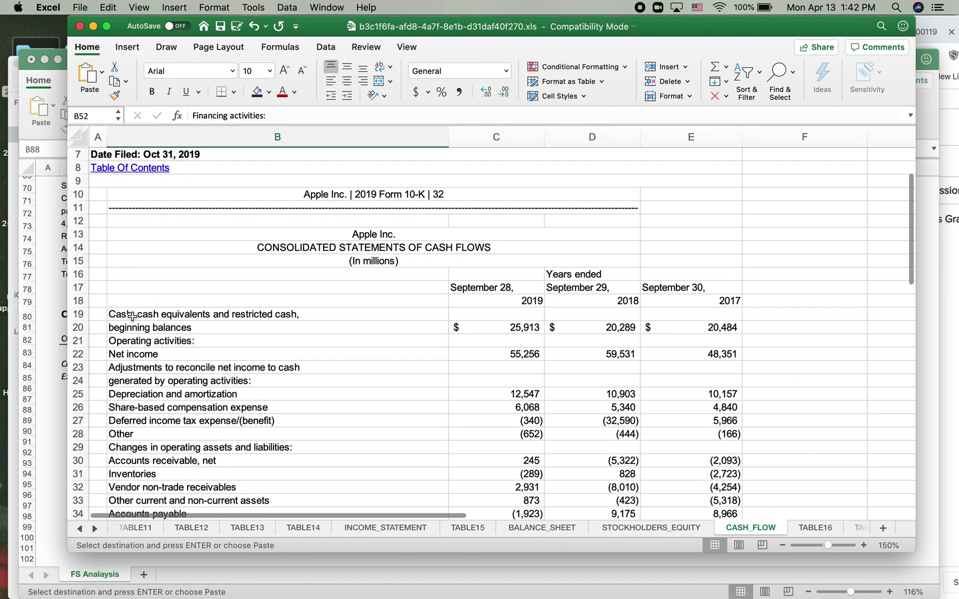
Select and copy Apple's cash flow statement, B19:D70, on the CASH_FLOW sheet.
{"action": "left_click_drag", "start_coordinate": [132, 316], "coordinate": [555, 535]}
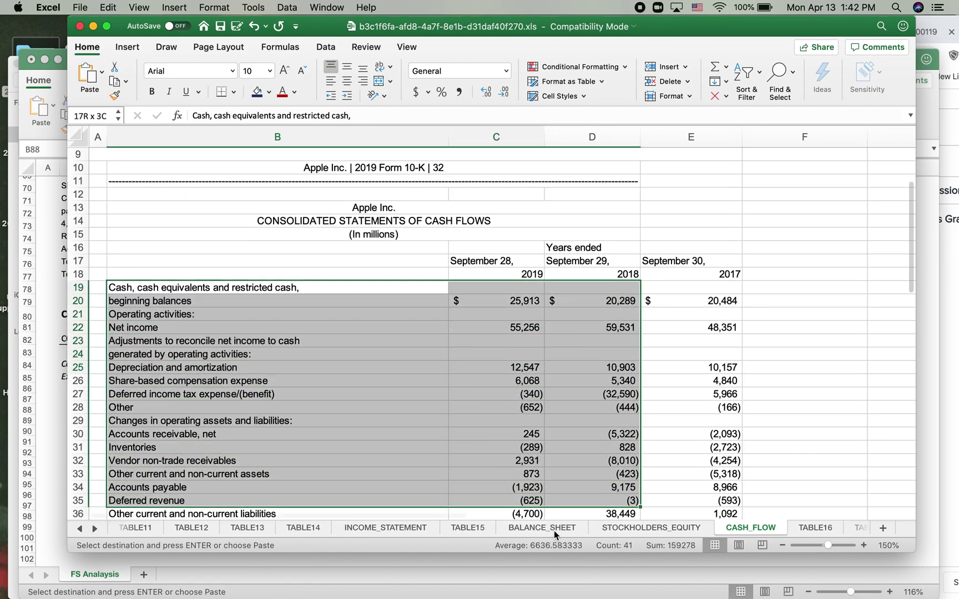
{"action": "mouse_move", "coordinate": [554, 535]}
{"action": "left_mouse_down"}
{"action": "mouse_move", "coordinate": [562, 575]}
{"action": "mouse_move", "coordinate": [547, 97]}
{"action": "mouse_move", "coordinate": [548, 172]}
{"action": "left_mouse_up"}
{"action": "key", "text": "super+c"}
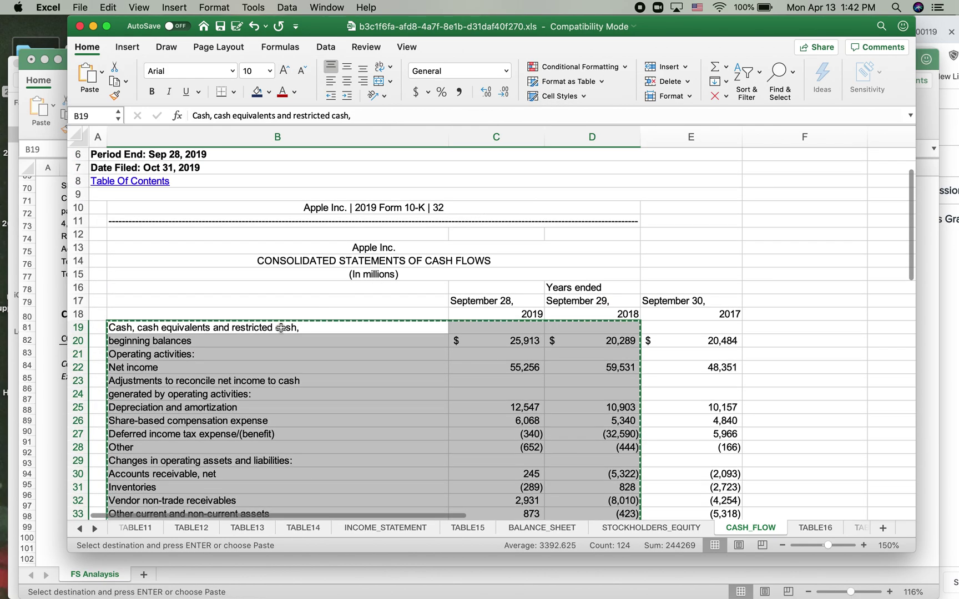
Paste it into the template at B83, then undo because it overlaps the equity section.
{"action": "left_click", "coordinate": [48, 395]}
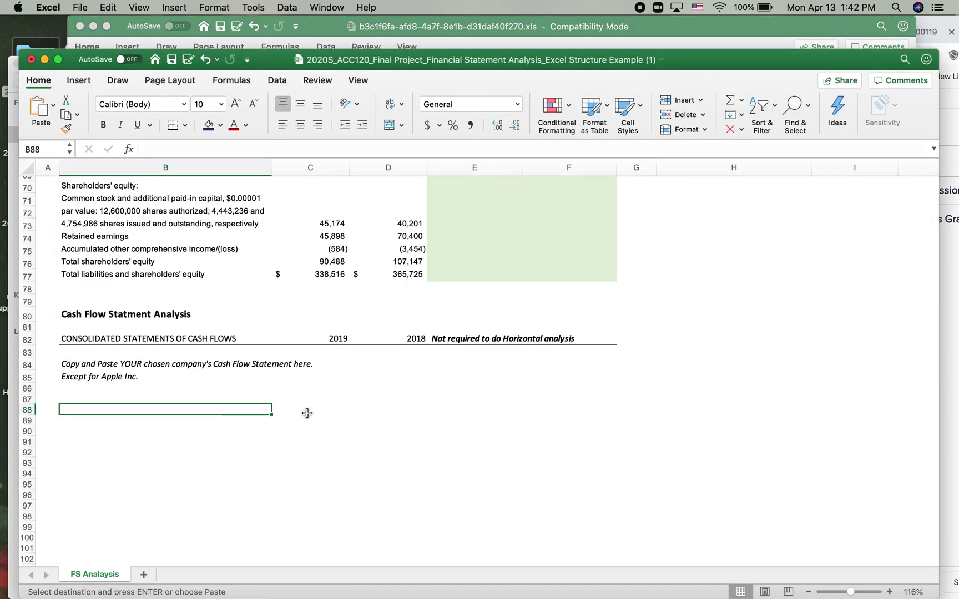
{"action": "scroll", "coordinate": [307, 413], "scroll_direction": "down", "scroll_amount": 1}
{"action": "left_click", "coordinate": [72, 333]}
{"action": "key", "text": "super+v"}
{"action": "scroll", "coordinate": [522, 395], "scroll_direction": "down", "scroll_amount": 2}
{"action": "scroll", "coordinate": [524, 395], "scroll_direction": "down", "scroll_amount": 10}
{"action": "scroll", "coordinate": [527, 395], "scroll_direction": "down", "scroll_amount": 3}
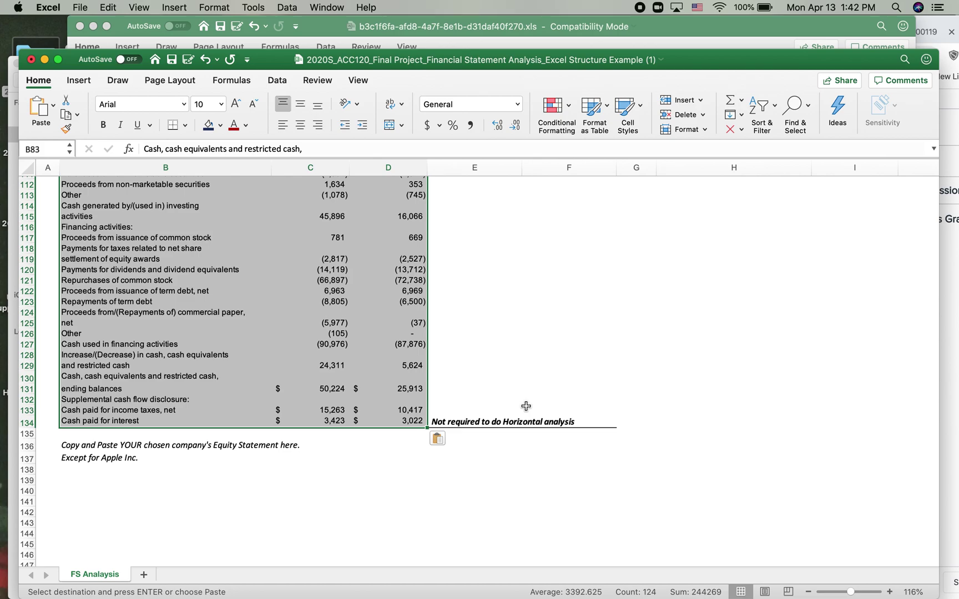
{"action": "left_click", "coordinate": [205, 62]}
Try inserting copied cells at rows 125–129, then cancel it.
{"action": "scroll", "coordinate": [511, 383], "scroll_direction": "down", "scroll_amount": 10}
{"action": "left_click", "coordinate": [512, 390]}
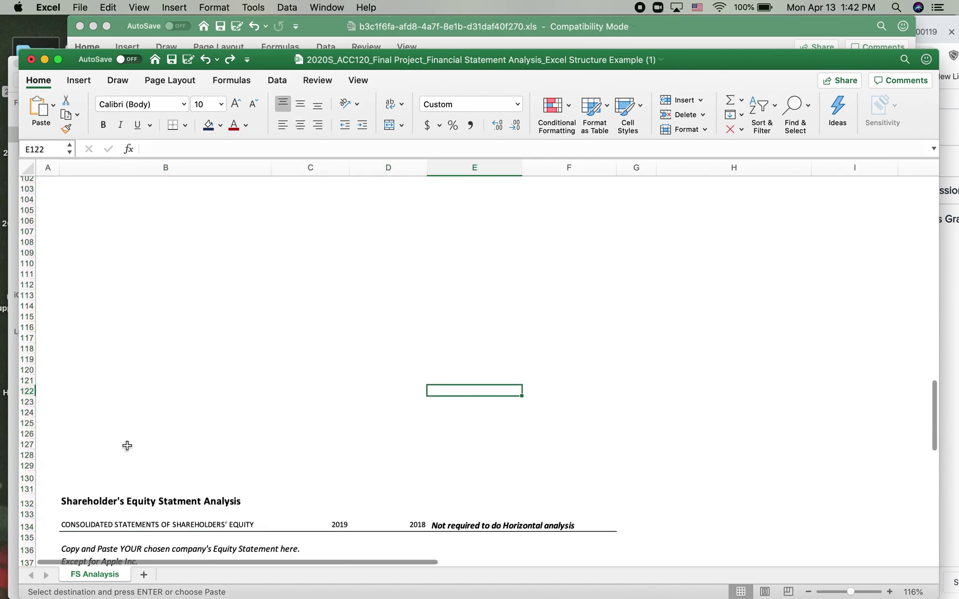
{"action": "left_click_drag", "start_coordinate": [27, 422], "coordinate": [28, 466]}
{"action": "right_click", "coordinate": [29, 470]}
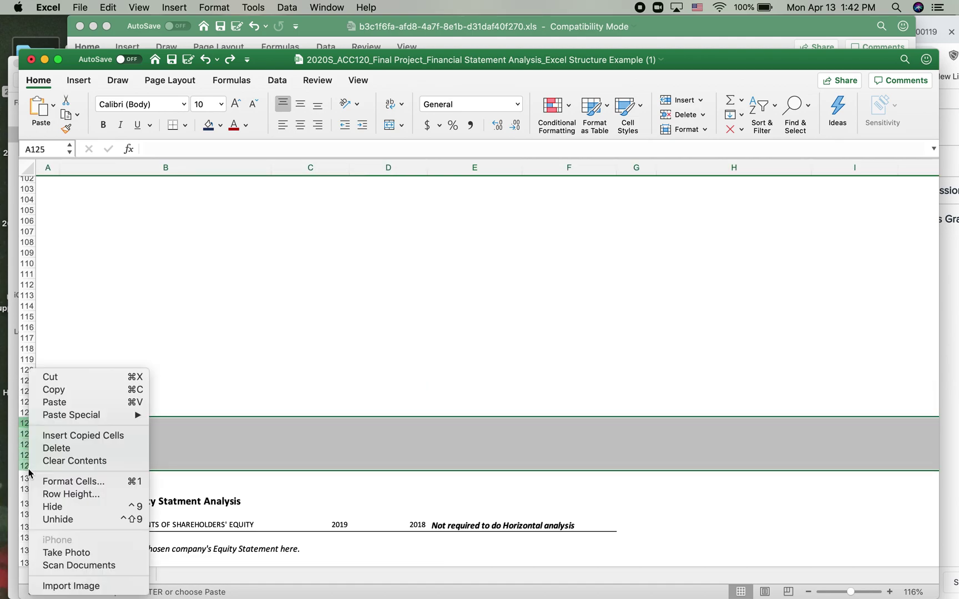
{"action": "left_click", "coordinate": [67, 437]}
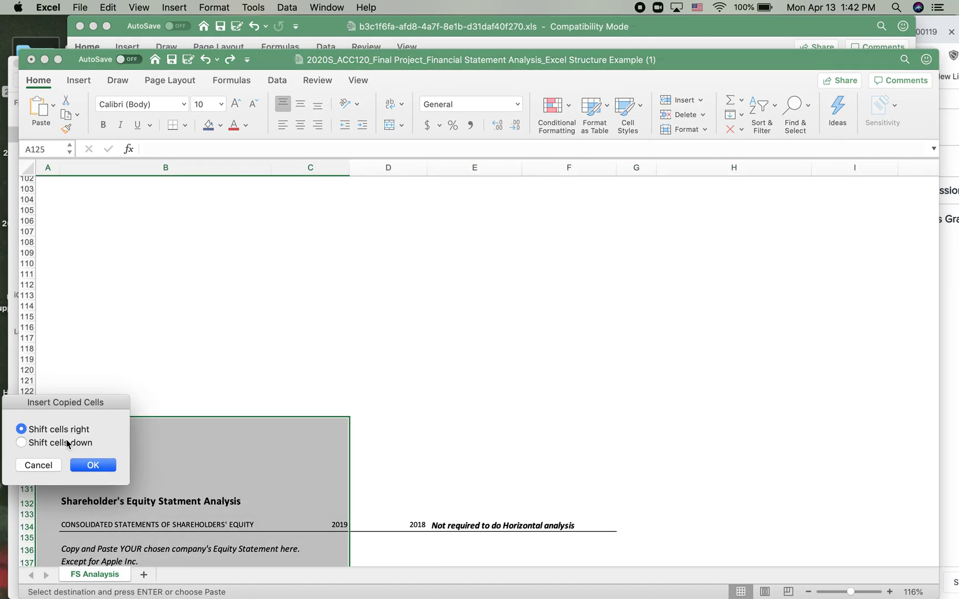
{"action": "left_click", "coordinate": [37, 466]}
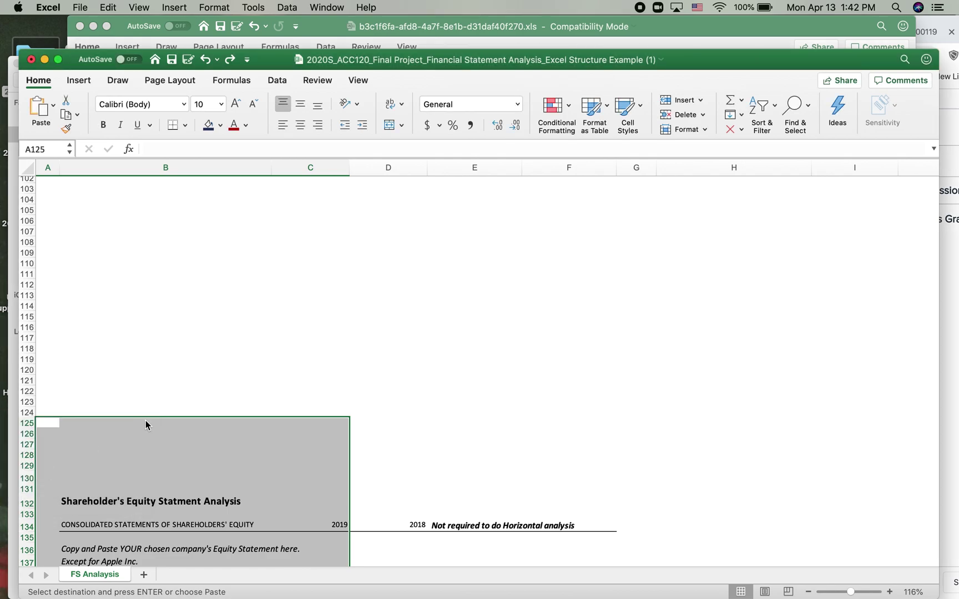
{"action": "left_click", "coordinate": [291, 372]}
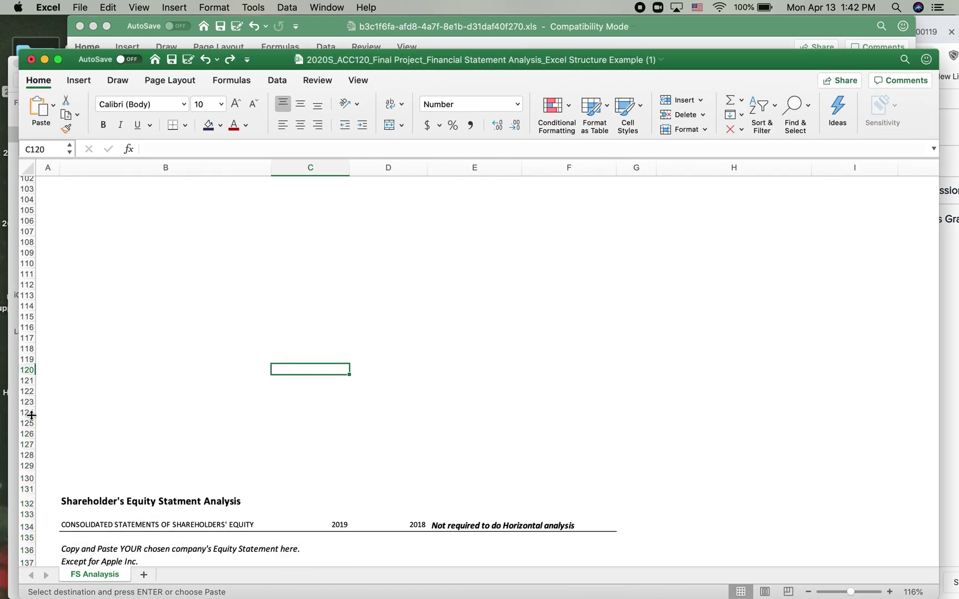
Adjust row 124's height and select rows 119–128, dismissing the row menu unchanged.
{"action": "mouse_move", "coordinate": [29, 415]}
{"action": "left_mouse_down"}
{"action": "mouse_move", "coordinate": [22, 422]}
{"action": "mouse_move", "coordinate": [26, 398]}
{"action": "left_mouse_up"}
{"action": "mouse_move", "coordinate": [28, 358]}
{"action": "left_mouse_down"}
{"action": "mouse_move", "coordinate": [15, 433]}
{"action": "mouse_move", "coordinate": [22, 454]}
{"action": "left_mouse_up"}
{"action": "right_click", "coordinate": [22, 453]}
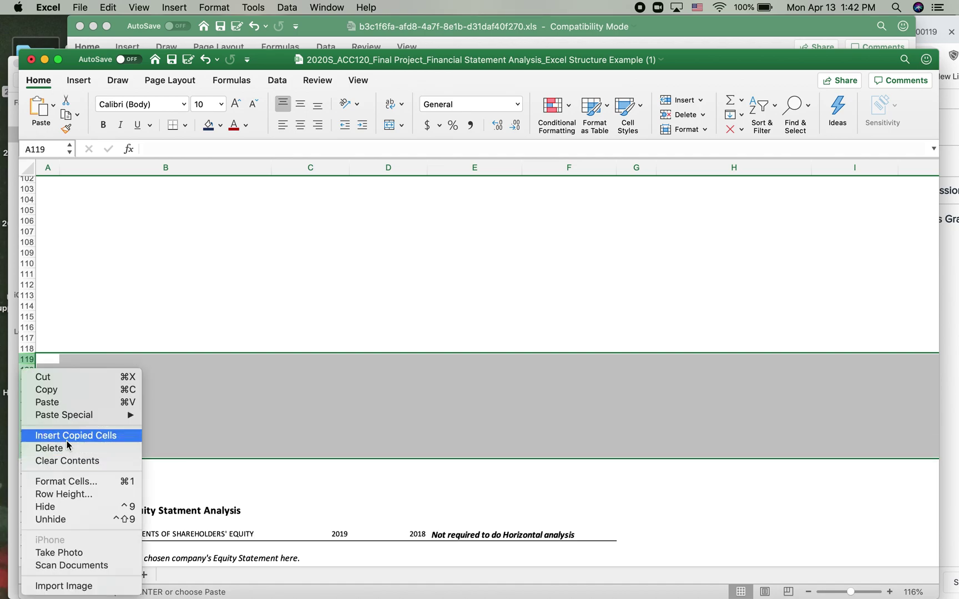
{"action": "left_click", "coordinate": [122, 333]}
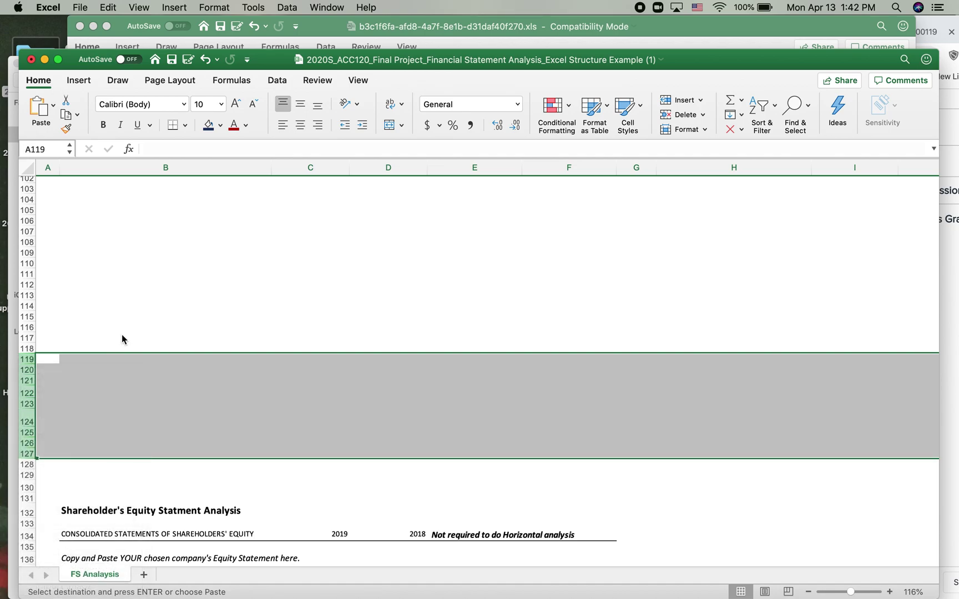
{"action": "left_click", "coordinate": [27, 365]}
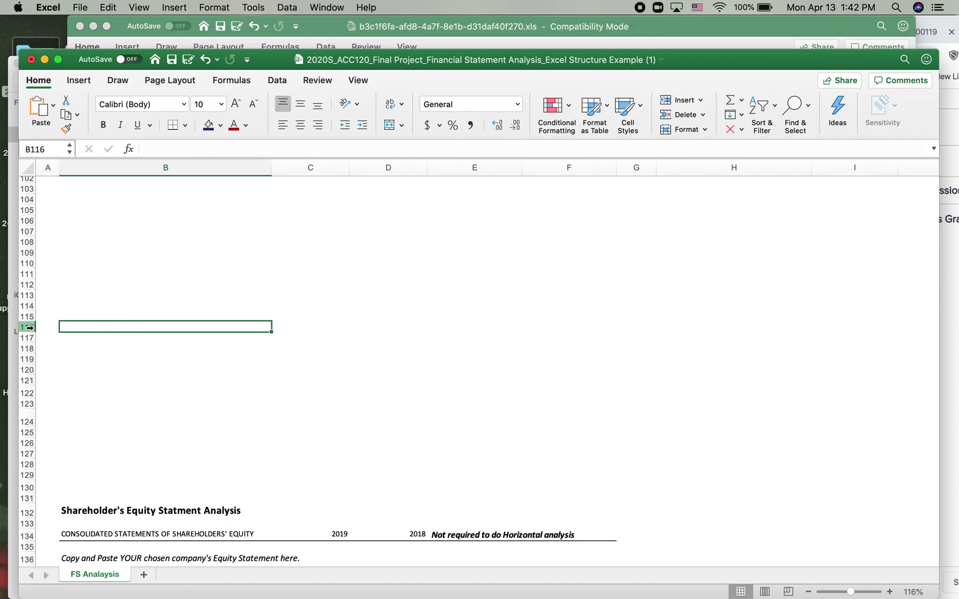
Insert eight blank rows at rows 116–123 of the template.
{"action": "left_click_drag", "start_coordinate": [29, 327], "coordinate": [28, 404]}
{"action": "right_click", "coordinate": [27, 404]}
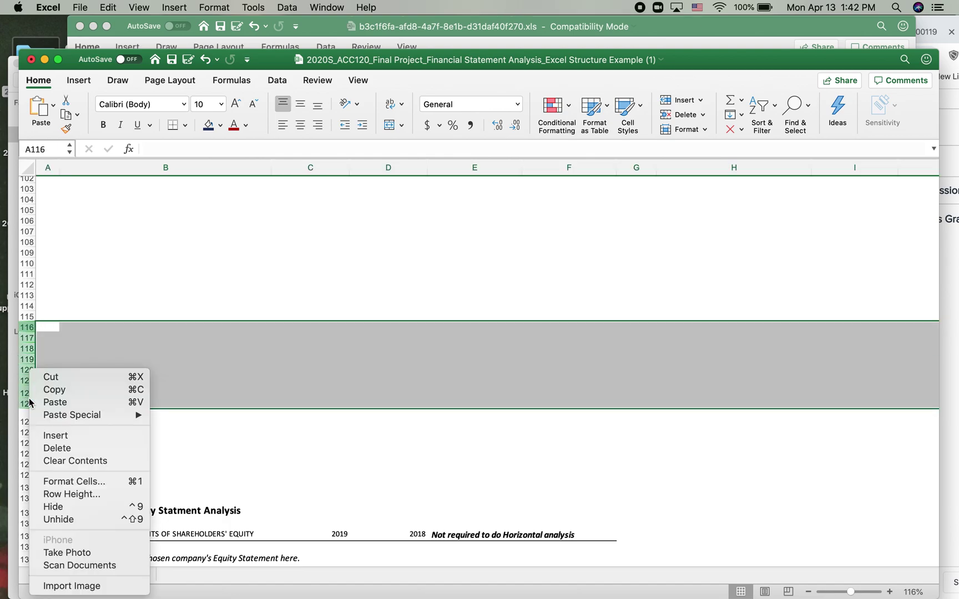
{"action": "left_click", "coordinate": [60, 438]}
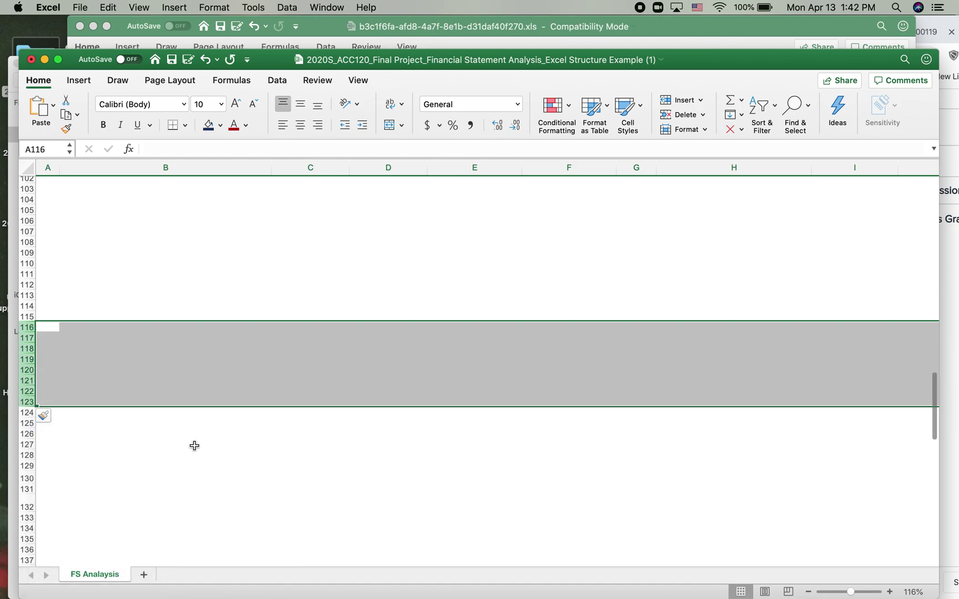
{"action": "left_click", "coordinate": [331, 25]}
Copy Apple's cash flow statement and paste it into the template at cell B83.
{"action": "key", "text": "super+c"}
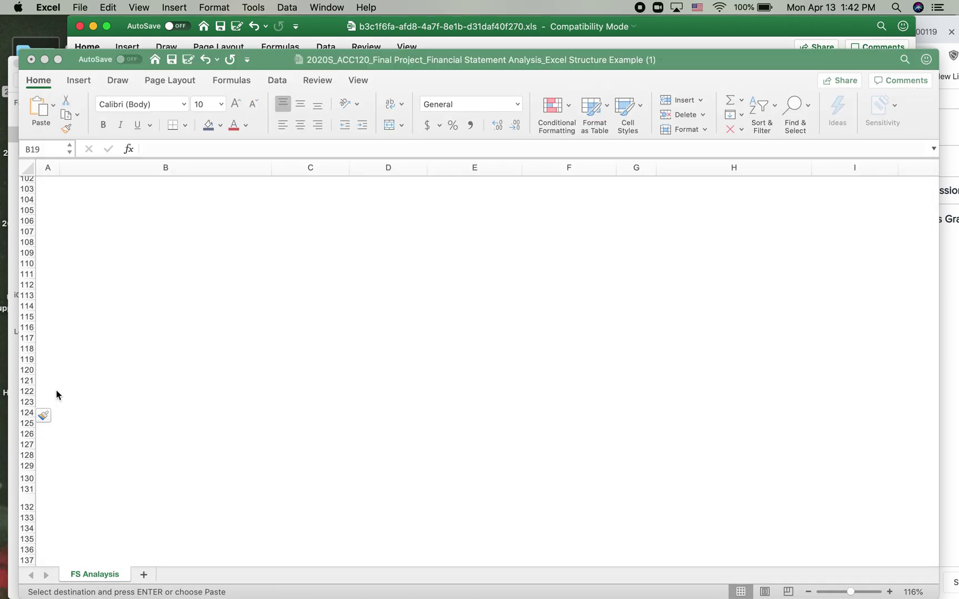
{"action": "left_click", "coordinate": [59, 392]}
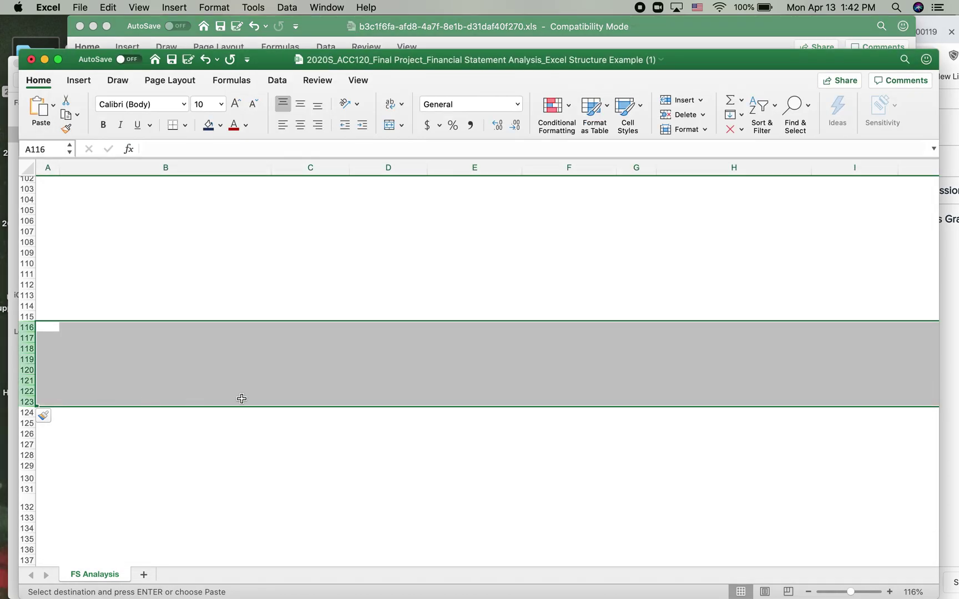
{"action": "scroll", "coordinate": [241, 398], "scroll_direction": "down", "scroll_amount": 10}
{"action": "scroll", "coordinate": [241, 398], "scroll_direction": "up", "scroll_amount": 8}
{"action": "scroll", "coordinate": [241, 398], "scroll_direction": "up", "scroll_amount": 12}
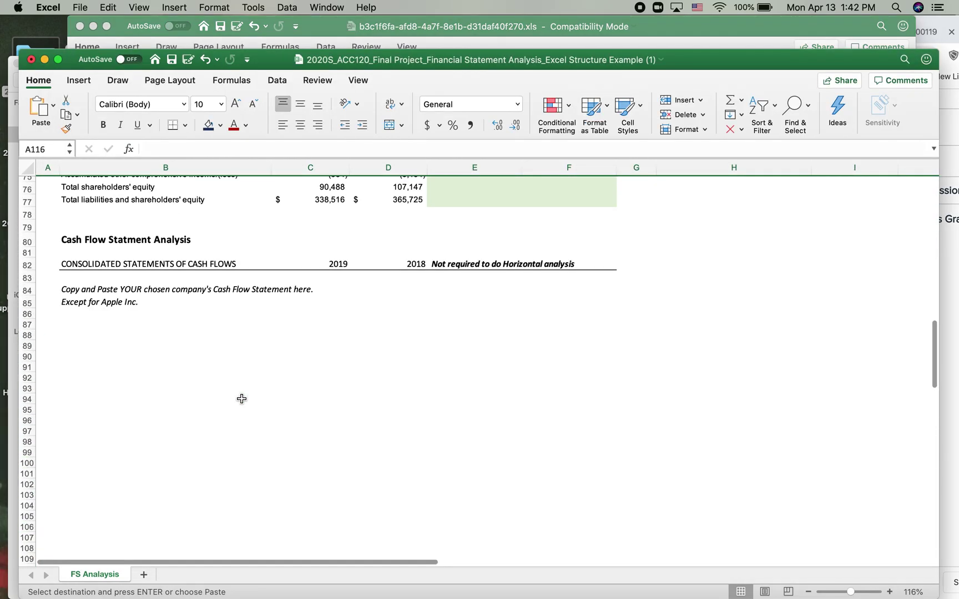
{"action": "left_click", "coordinate": [71, 276]}
{"action": "key", "text": "super+v"}
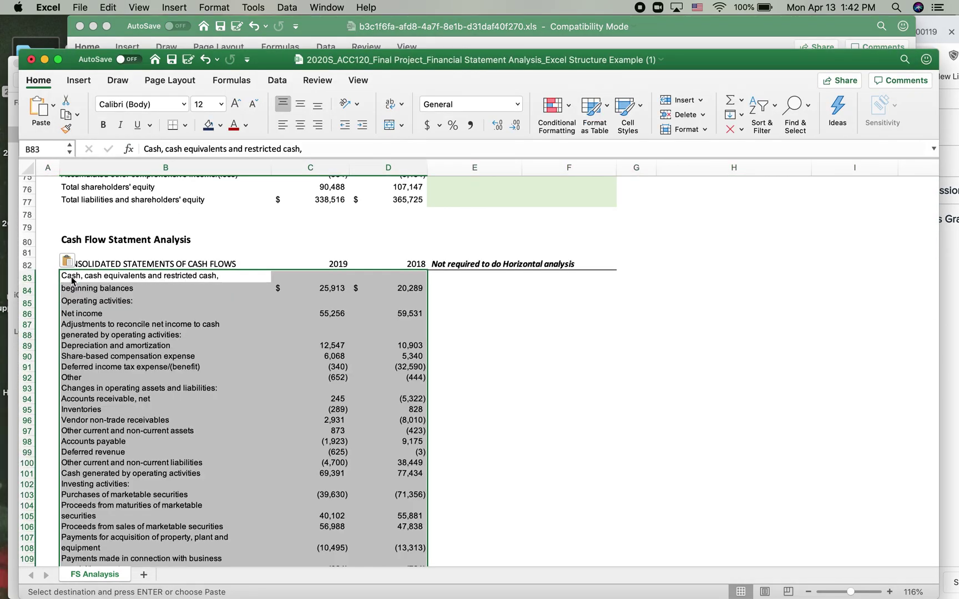
{"action": "scroll", "coordinate": [385, 353], "scroll_direction": "down", "scroll_amount": 15}
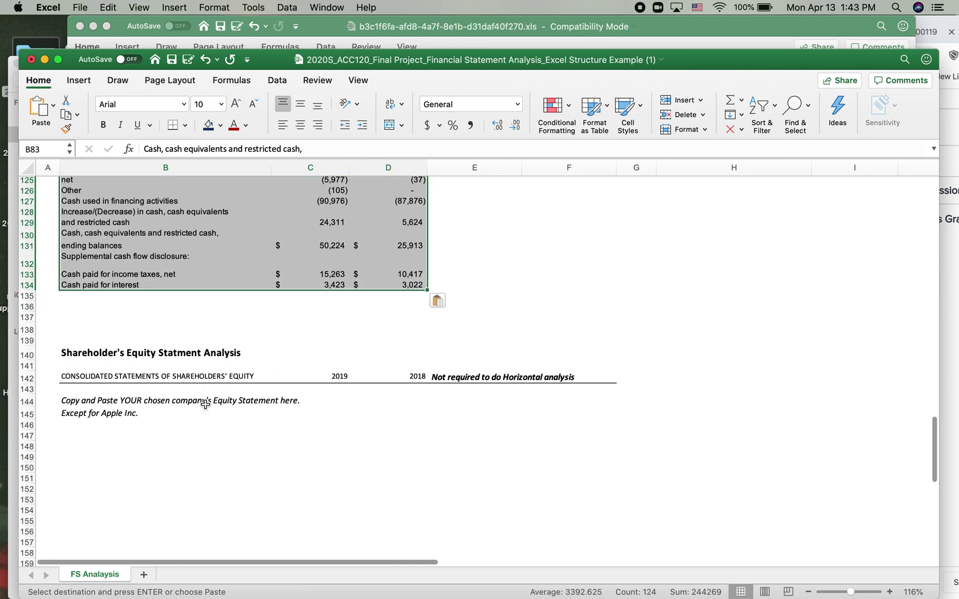
{"action": "left_click", "coordinate": [340, 26]}
{"action": "scroll", "coordinate": [628, 466], "scroll_direction": "down", "scroll_amount": 15}
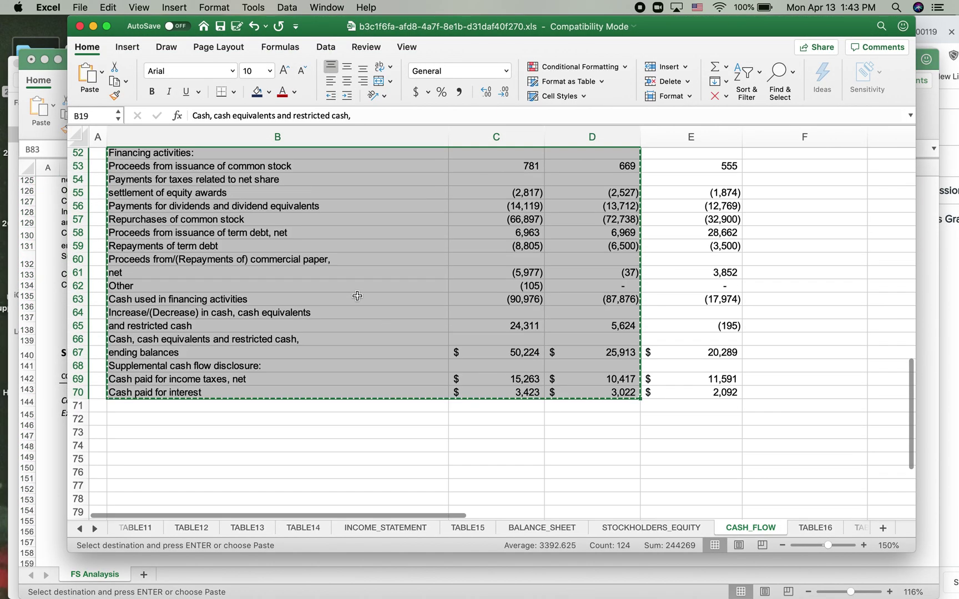
Copy the STOCKHOLDERS_EQUITY statement from B19 and paste it into the template at B143.
{"action": "left_click", "coordinate": [629, 530]}
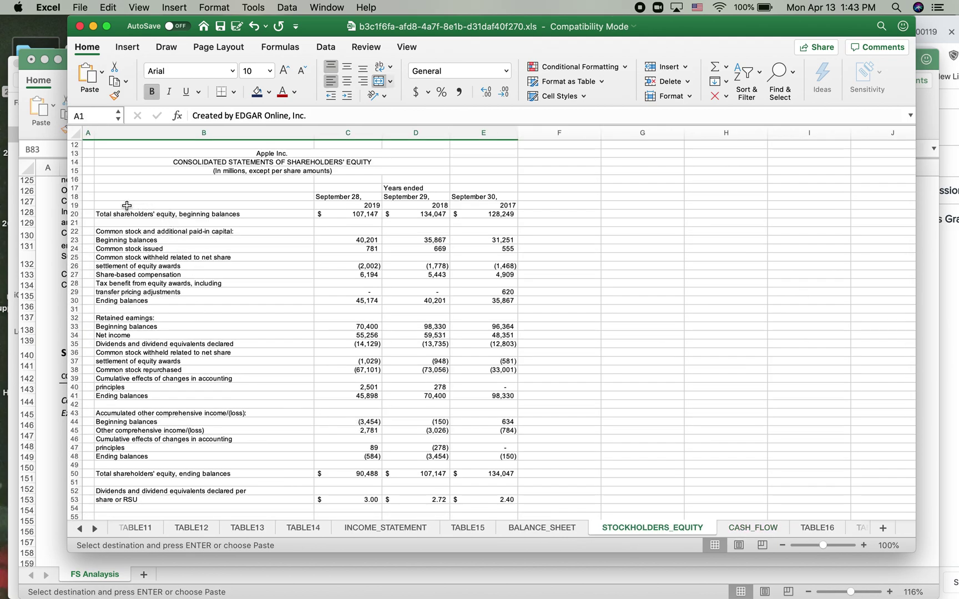
{"action": "mouse_move", "coordinate": [125, 207]}
{"action": "left_mouse_down"}
{"action": "mouse_move", "coordinate": [445, 378]}
{"action": "mouse_move", "coordinate": [413, 230]}
{"action": "left_mouse_up"}
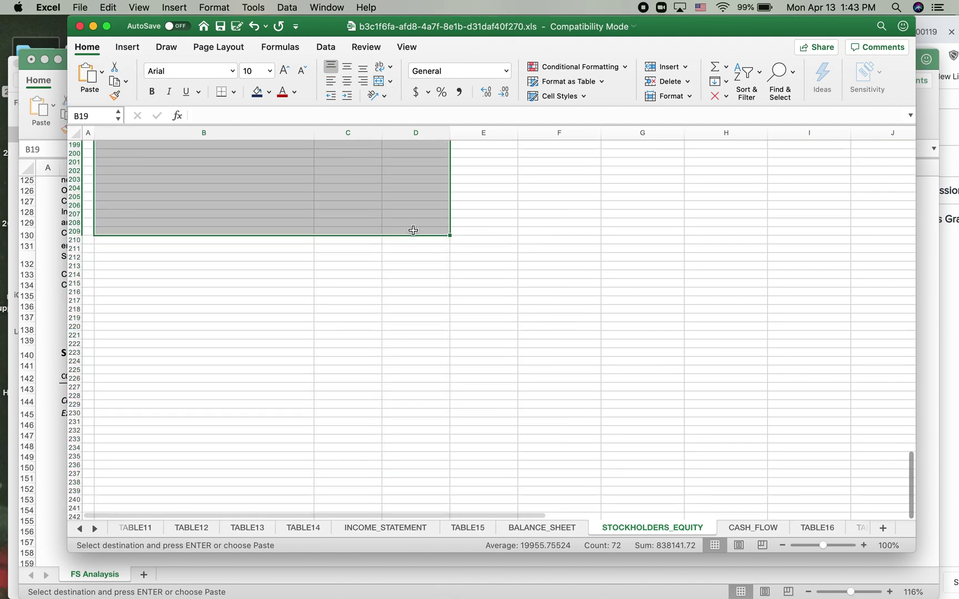
{"action": "key", "text": "super+c"}
{"action": "left_click", "coordinate": [54, 438]}
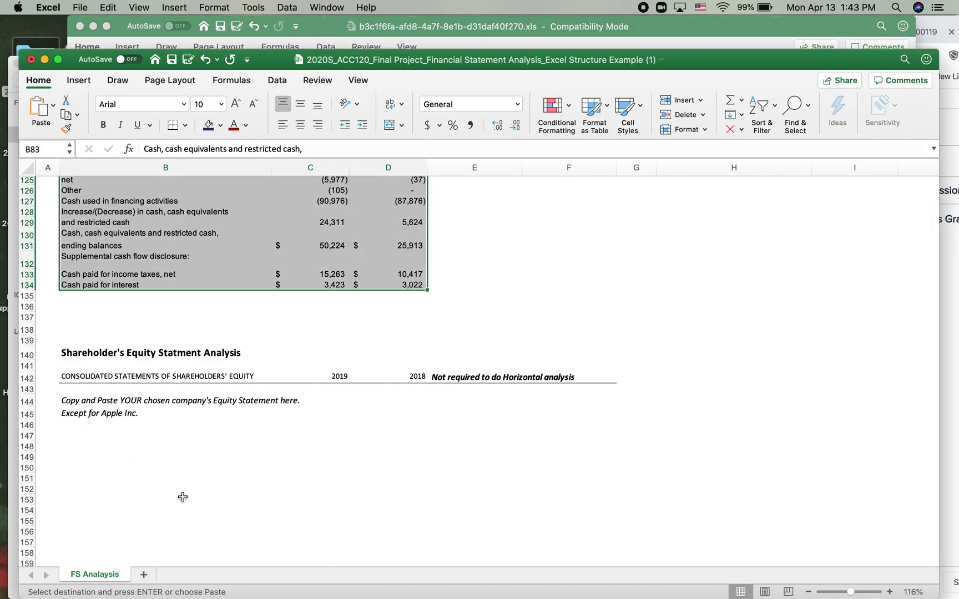
{"action": "left_click", "coordinate": [76, 390]}
{"action": "key", "text": "super+v"}
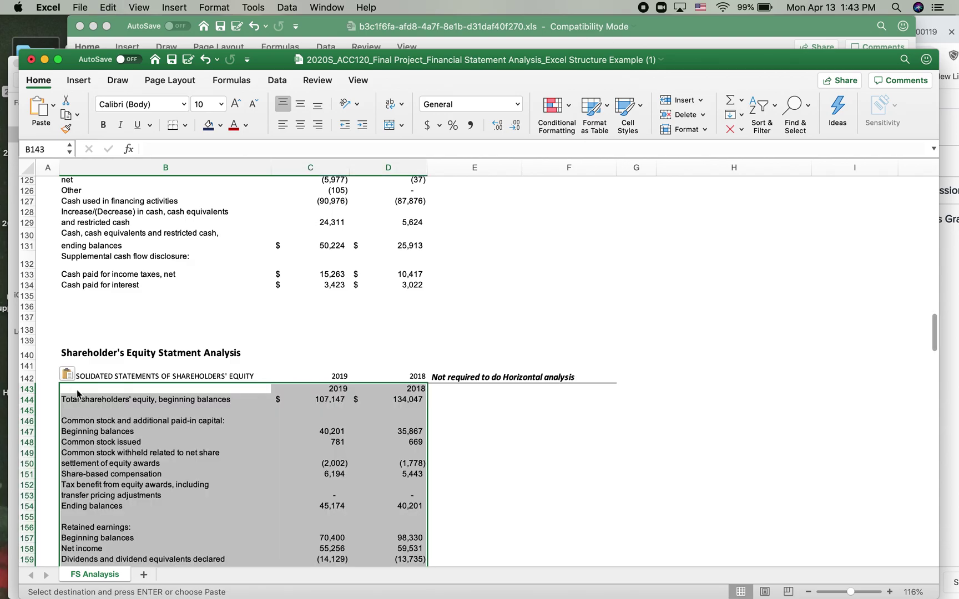
{"action": "left_click", "coordinate": [625, 455]}
{"action": "scroll", "coordinate": [625, 455], "scroll_direction": "down", "scroll_amount": 10}
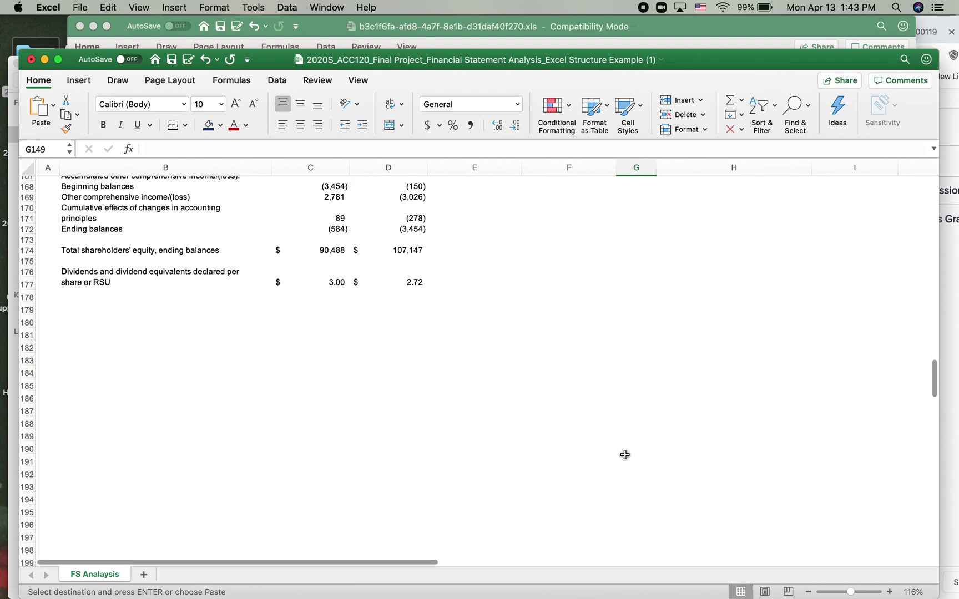
Scroll through the template to verify all four pasted Apple statements.
{"action": "scroll", "coordinate": [625, 455], "scroll_direction": "up", "scroll_amount": 2}
{"action": "scroll", "coordinate": [624, 455], "scroll_direction": "up", "scroll_amount": 20}
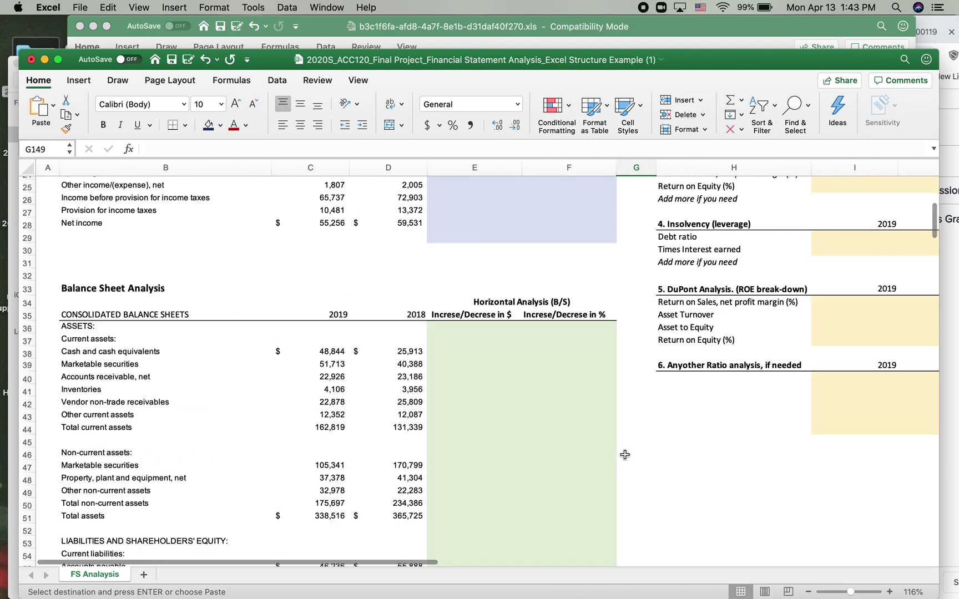
{"action": "scroll", "coordinate": [624, 455], "scroll_direction": "up", "scroll_amount": 5}
{"action": "scroll", "coordinate": [625, 455], "scroll_direction": "down", "scroll_amount": 5}
{"action": "scroll", "coordinate": [624, 455], "scroll_direction": "down", "scroll_amount": 5}
{"action": "scroll", "coordinate": [624, 455], "scroll_direction": "down", "scroll_amount": 6}
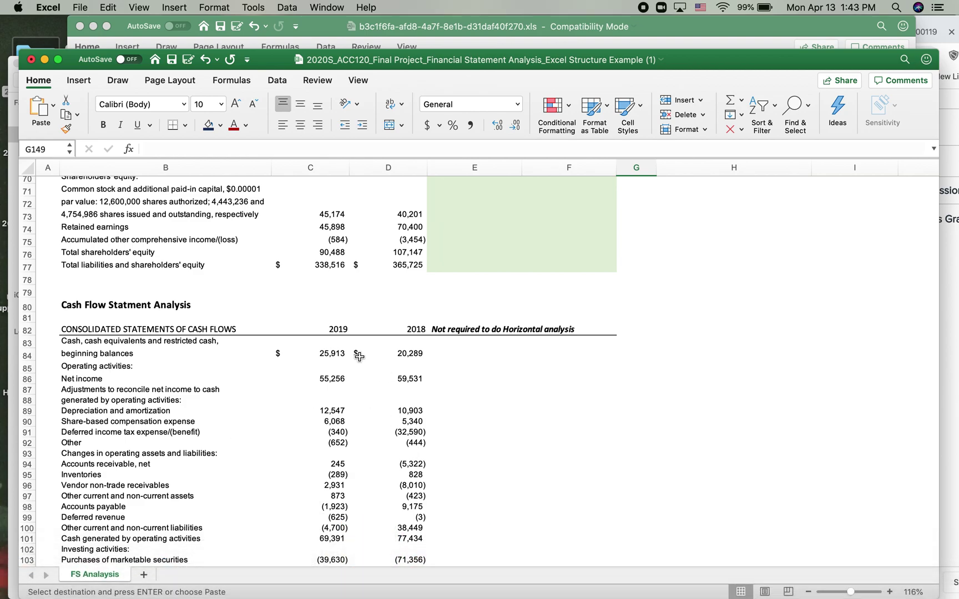
{"action": "scroll", "coordinate": [354, 453], "scroll_direction": "down", "scroll_amount": 4}
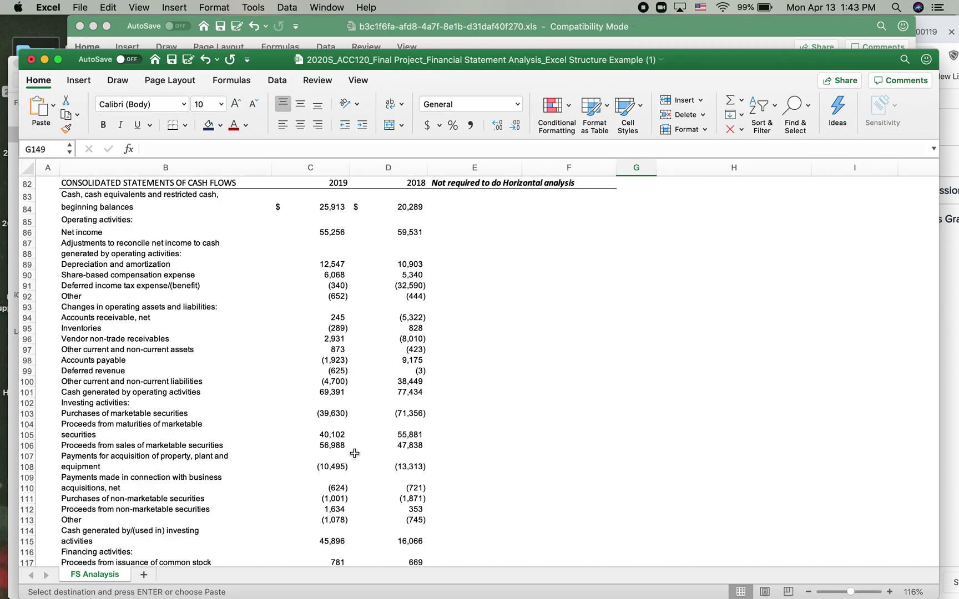
{"action": "scroll", "coordinate": [354, 454], "scroll_direction": "up", "scroll_amount": 7}
{"action": "scroll", "coordinate": [355, 454], "scroll_direction": "up", "scroll_amount": 10}
{"action": "scroll", "coordinate": [355, 453], "scroll_direction": "up", "scroll_amount": 9}
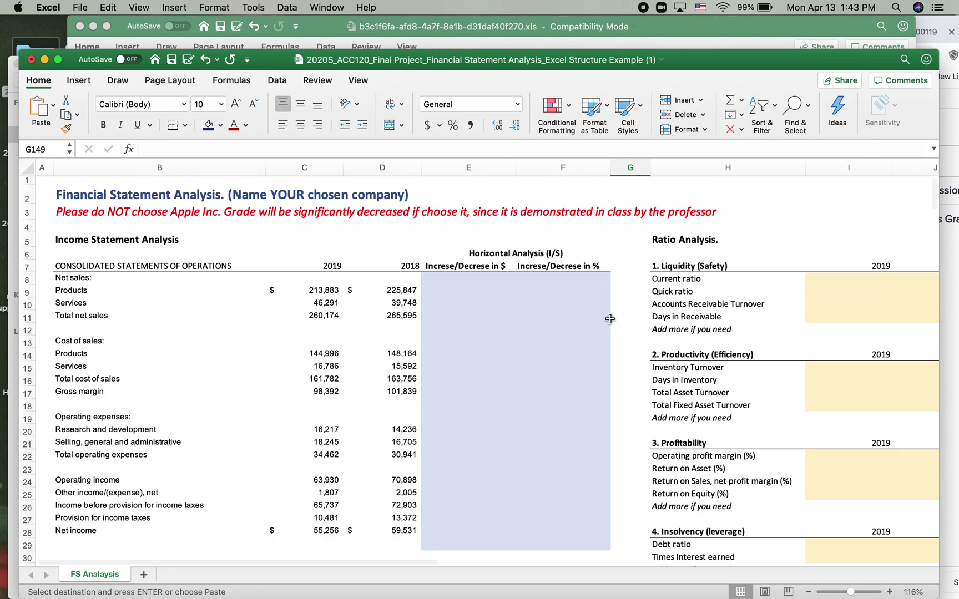
{"action": "scroll", "coordinate": [598, 310], "scroll_direction": "right", "scroll_amount": 3}
{"action": "scroll", "coordinate": [598, 309], "scroll_direction": "down", "scroll_amount": 1}
{"action": "scroll", "coordinate": [305, 361], "scroll_direction": "left", "scroll_amount": 2}
{"action": "scroll", "coordinate": [305, 362], "scroll_direction": "down", "scroll_amount": 2}
{"action": "scroll", "coordinate": [304, 362], "scroll_direction": "down", "scroll_amount": 4}
{"action": "scroll", "coordinate": [304, 362], "scroll_direction": "down", "scroll_amount": 5}
{"action": "scroll", "coordinate": [305, 362], "scroll_direction": "up", "scroll_amount": 2}
{"action": "scroll", "coordinate": [304, 362], "scroll_direction": "up", "scroll_amount": 10}
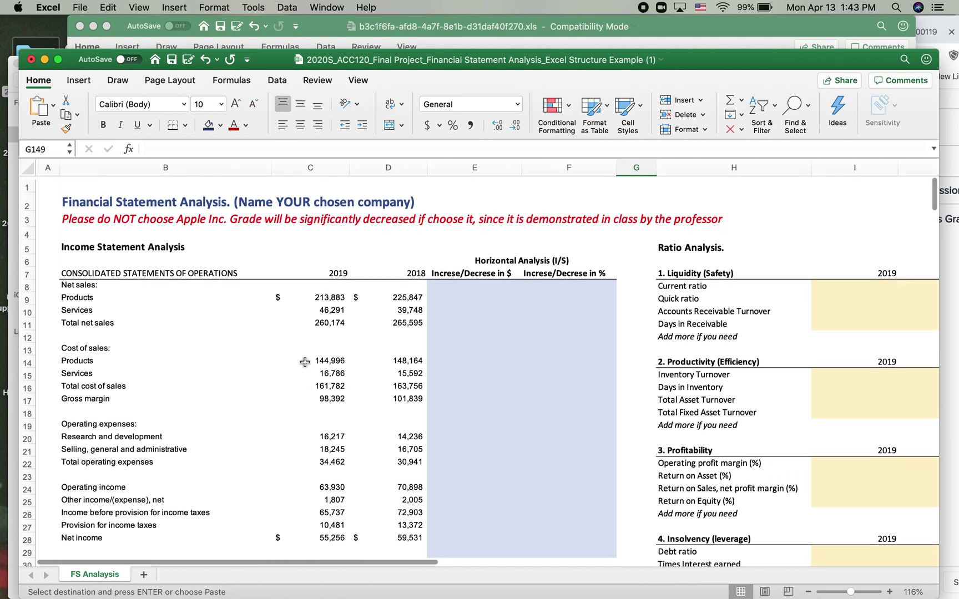
{"action": "scroll", "coordinate": [305, 362], "scroll_direction": "down", "scroll_amount": 3}
{"action": "scroll", "coordinate": [305, 362], "scroll_direction": "down", "scroll_amount": 4}
{"action": "scroll", "coordinate": [305, 362], "scroll_direction": "down", "scroll_amount": 2}
{"action": "scroll", "coordinate": [304, 362], "scroll_direction": "down", "scroll_amount": 6}
{"action": "scroll", "coordinate": [305, 361], "scroll_direction": "down", "scroll_amount": 7}
{"action": "scroll", "coordinate": [304, 362], "scroll_direction": "down", "scroll_amount": 3}
{"action": "scroll", "coordinate": [304, 362], "scroll_direction": "down", "scroll_amount": 5}
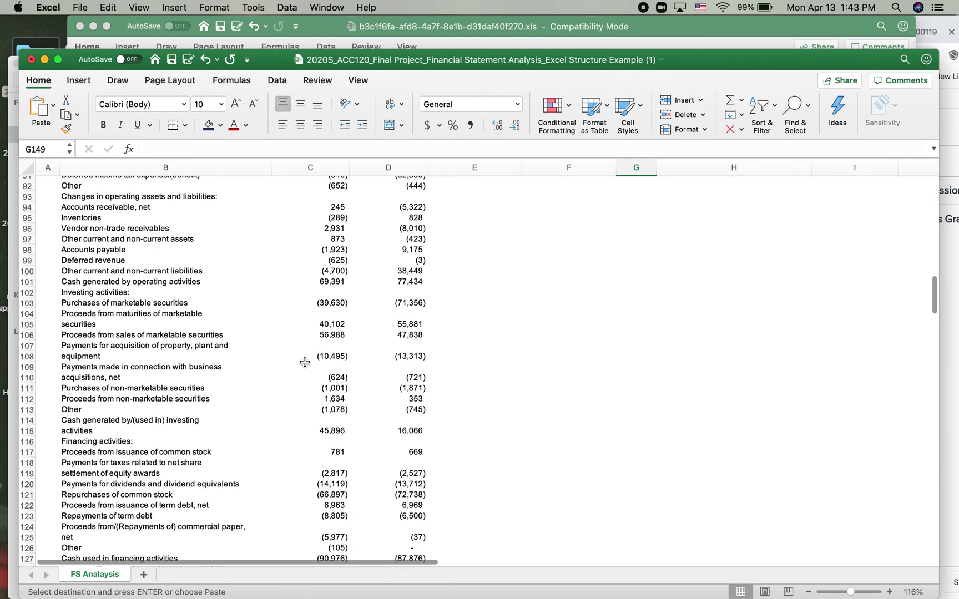
{"action": "scroll", "coordinate": [305, 362], "scroll_direction": "down", "scroll_amount": 7}
{"action": "scroll", "coordinate": [305, 362], "scroll_direction": "down", "scroll_amount": 5}
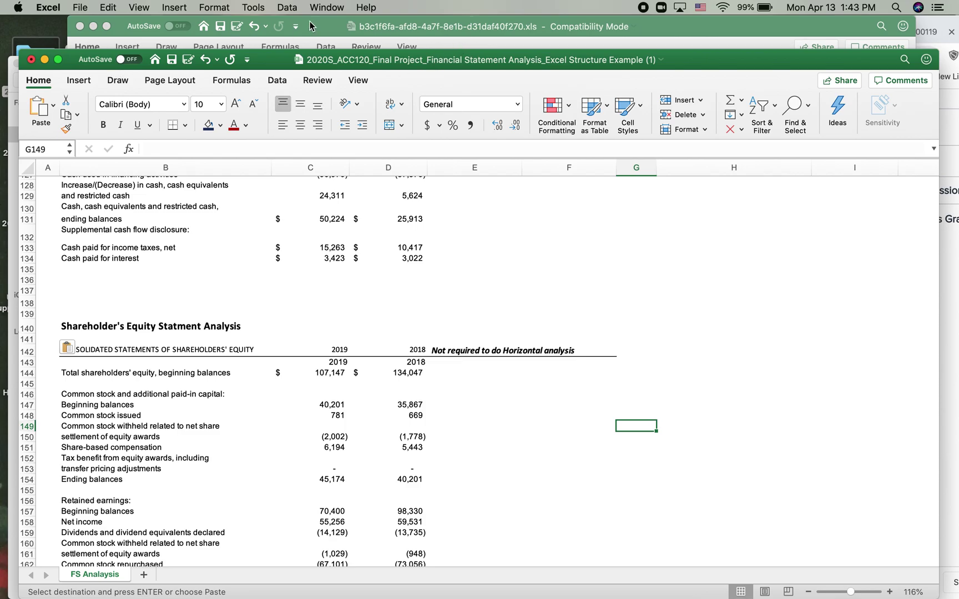
{"action": "left_click", "coordinate": [339, 30]}
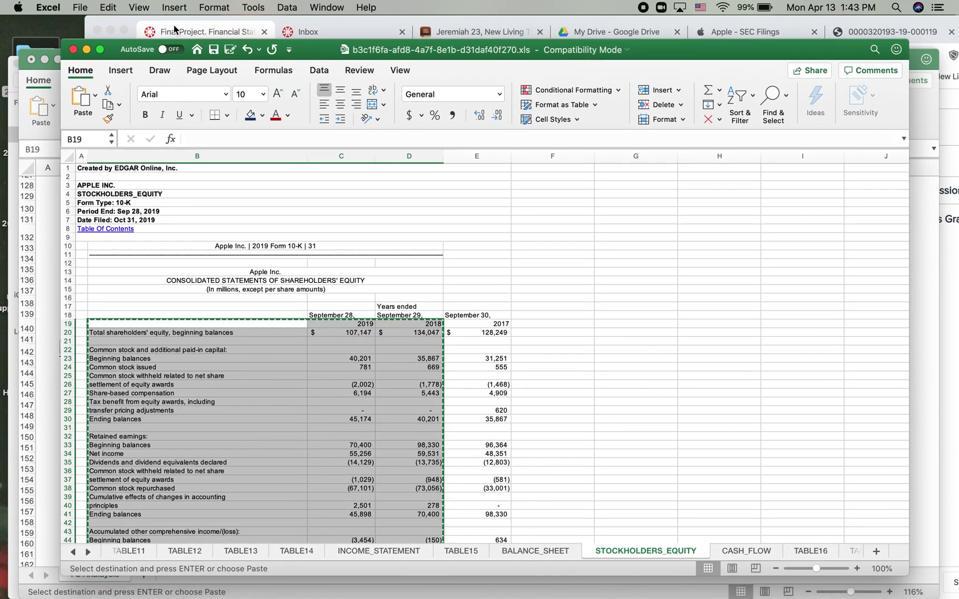
Reread the Final Project assignment instructions in Chrome.
{"action": "left_click", "coordinate": [175, 30]}
{"action": "scroll", "coordinate": [431, 399], "scroll_direction": "down", "scroll_amount": 5}
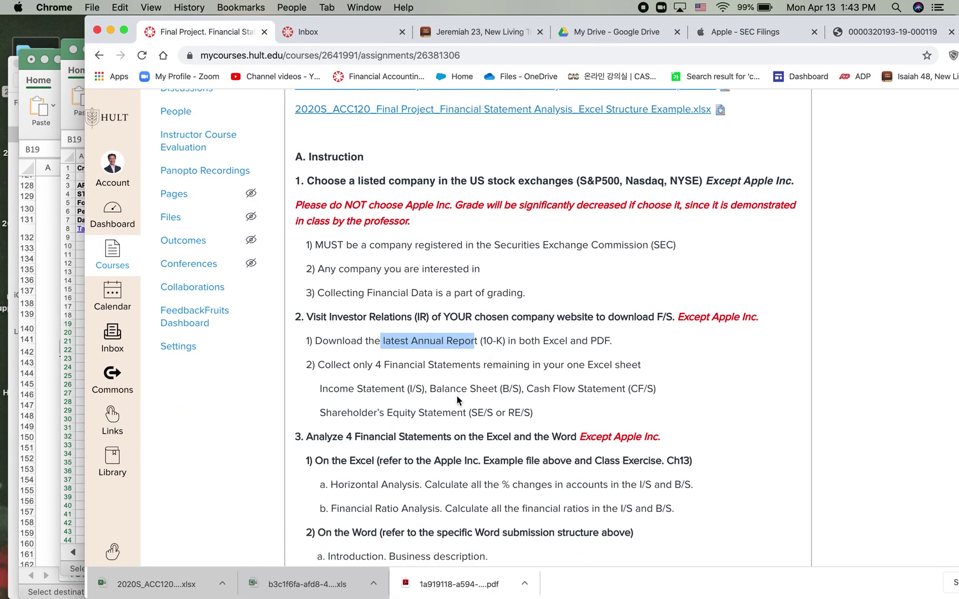
{"action": "left_click", "coordinate": [457, 396]}
{"action": "scroll", "coordinate": [325, 448], "scroll_direction": "down", "scroll_amount": 1}
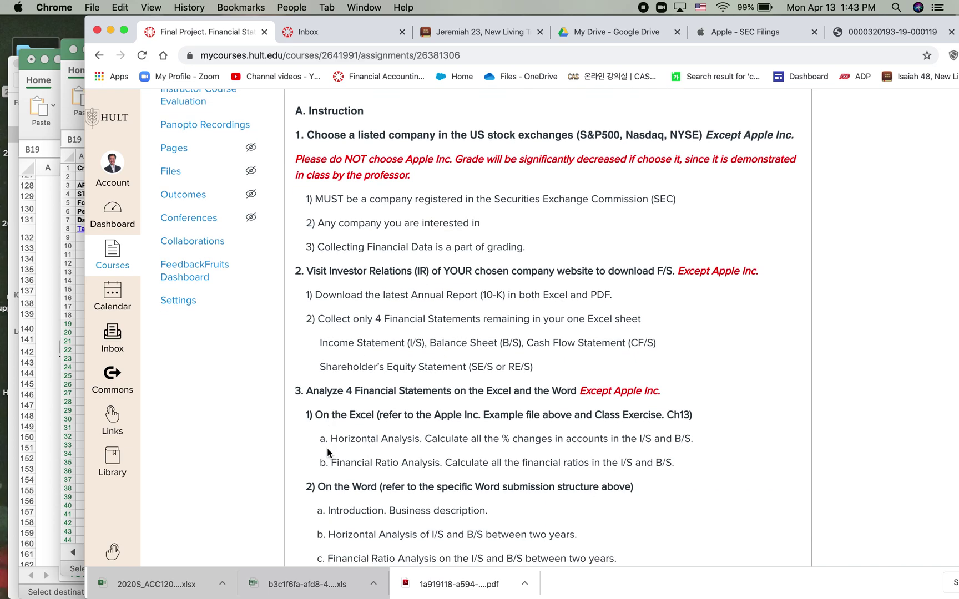
{"action": "scroll", "coordinate": [375, 400], "scroll_direction": "down", "scroll_amount": 2}
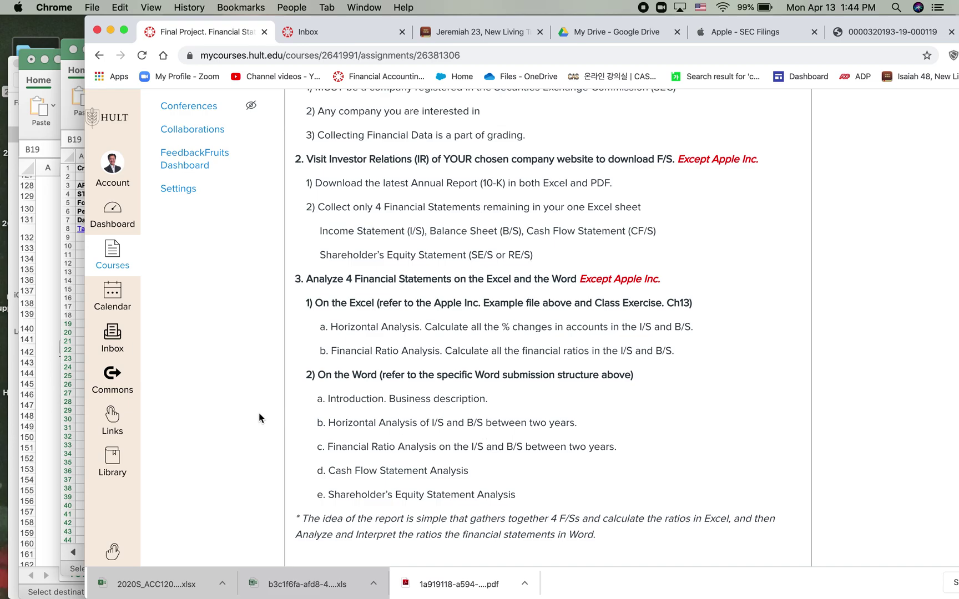
Return to the Excel template and scroll back to its top.
{"action": "left_click", "coordinate": [49, 359]}
{"action": "scroll", "coordinate": [421, 409], "scroll_direction": "up", "scroll_amount": 10}
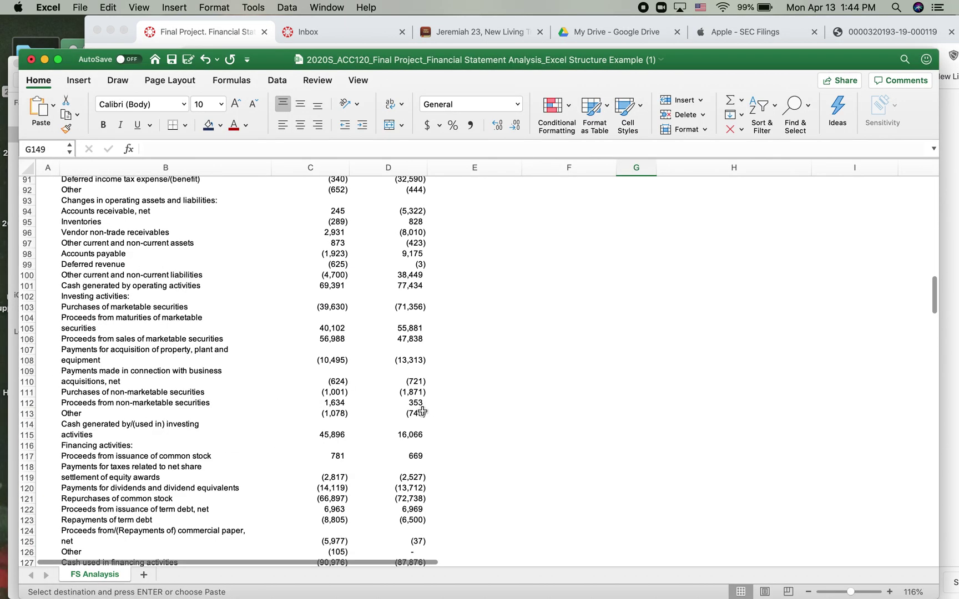
{"action": "scroll", "coordinate": [421, 409], "scroll_direction": "up", "scroll_amount": 15}
{"action": "scroll", "coordinate": [422, 410], "scroll_direction": "up", "scroll_amount": 10}
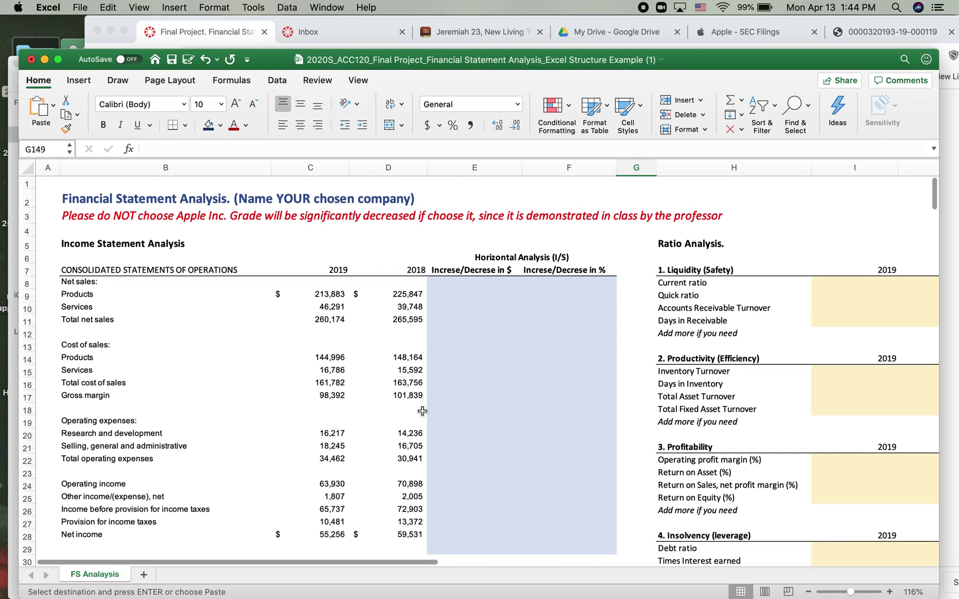